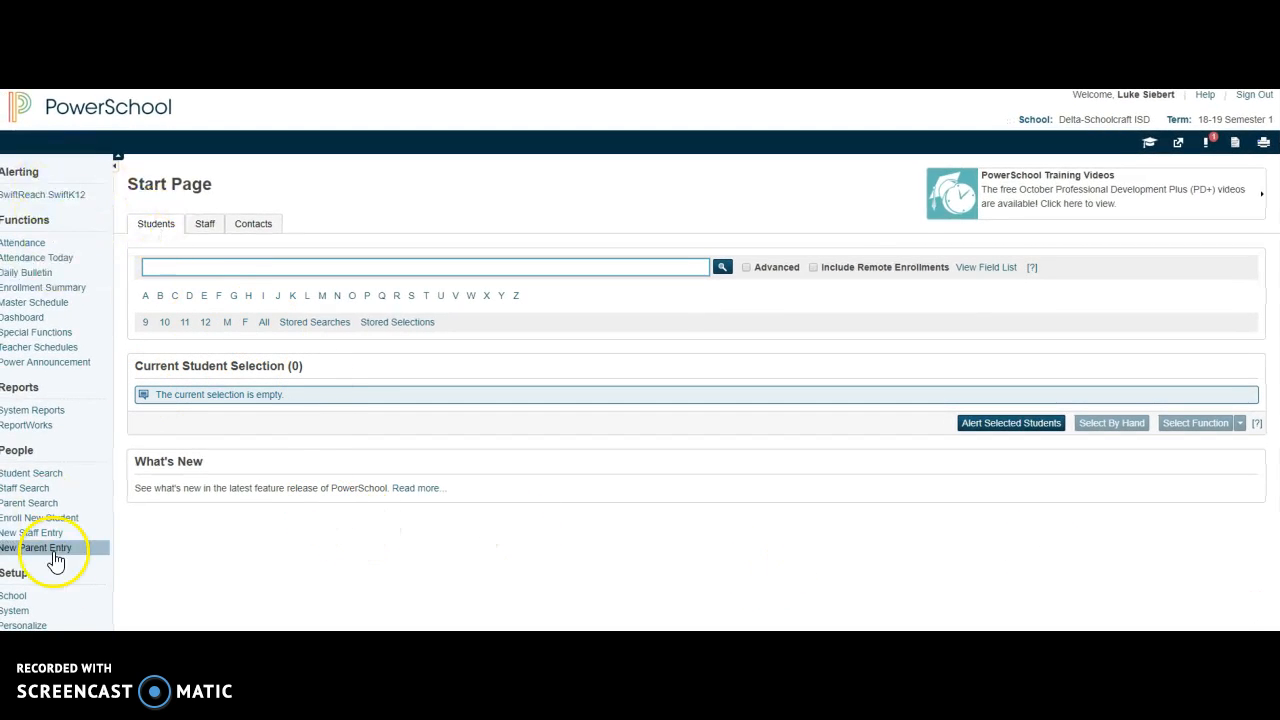
# Open the system administration function for permanently storing grades.
pyautogui.click(42, 611)
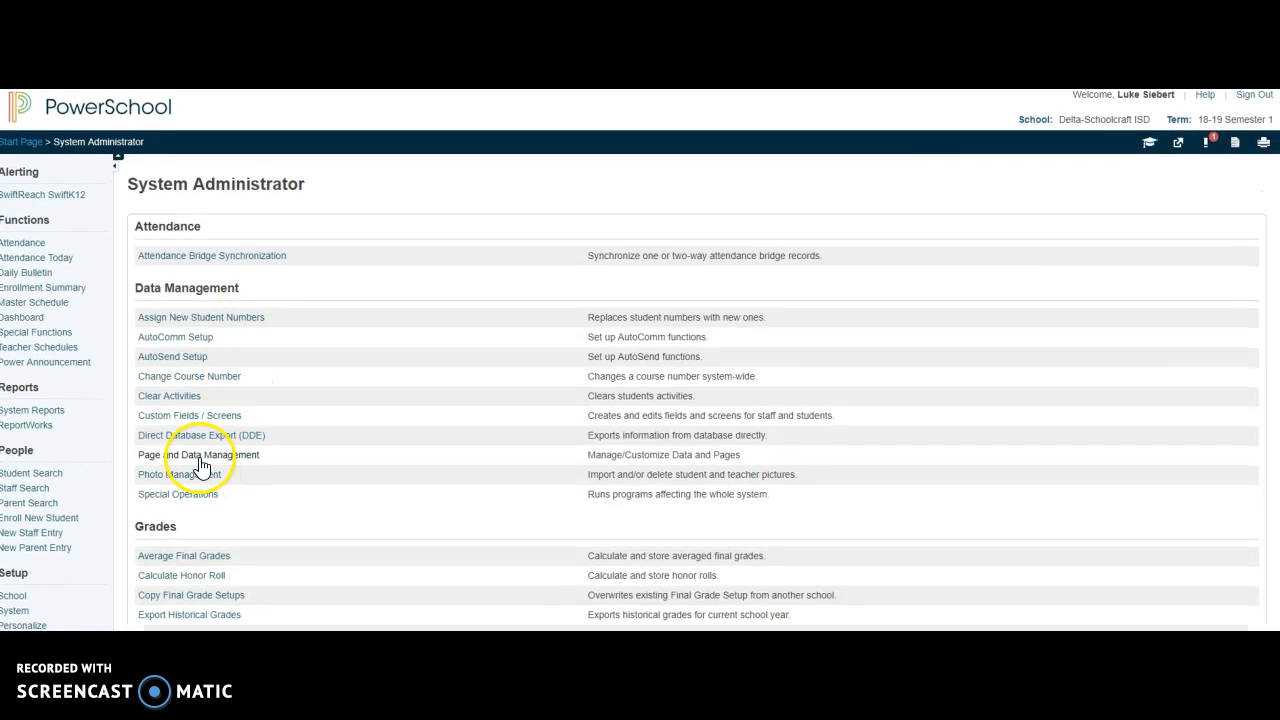
pyautogui.scroll(-2, 191, 463)
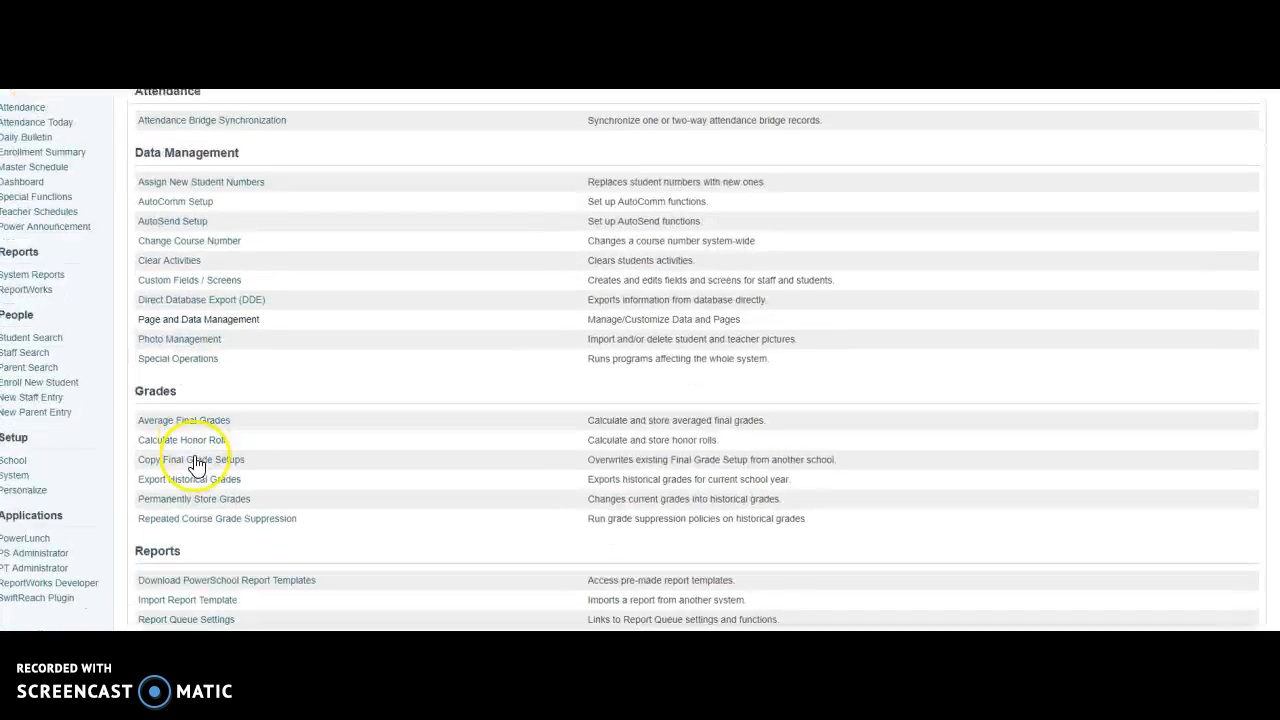
pyautogui.click(188, 502)
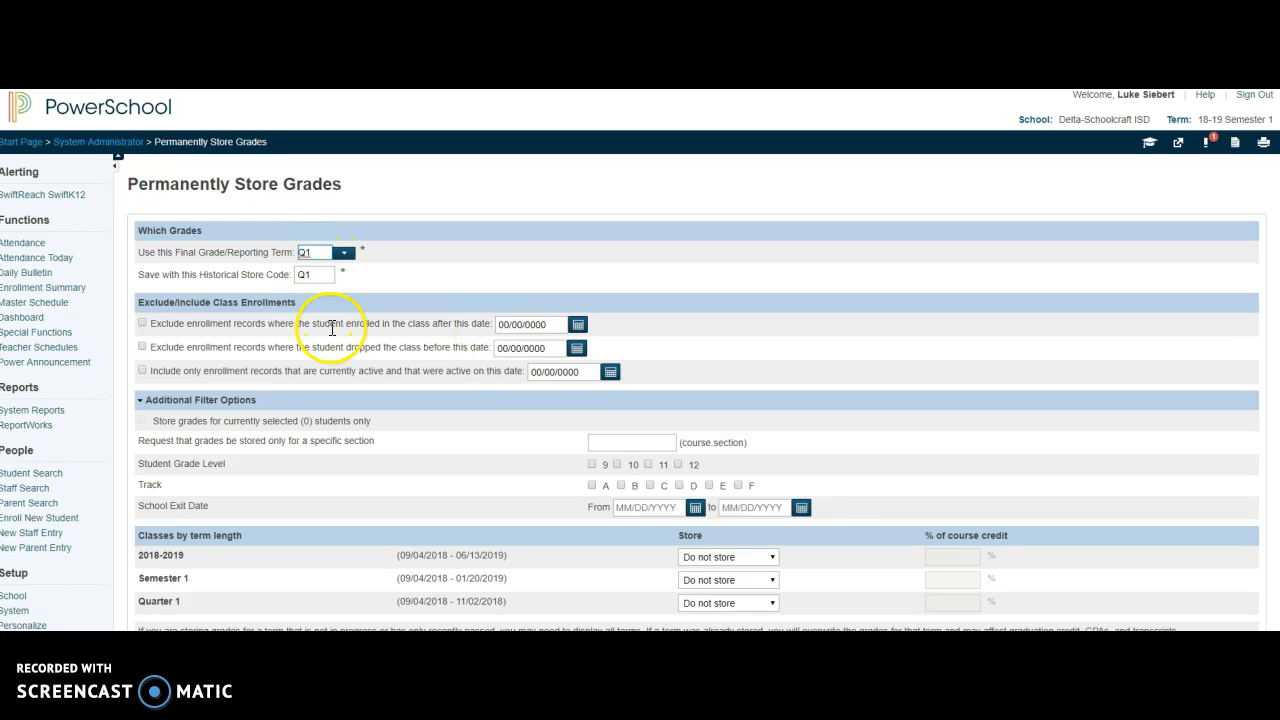
# Review the available final grade/reporting terms, leaving the selected term as Q1.
pyautogui.scroll(-1, 850, 440)
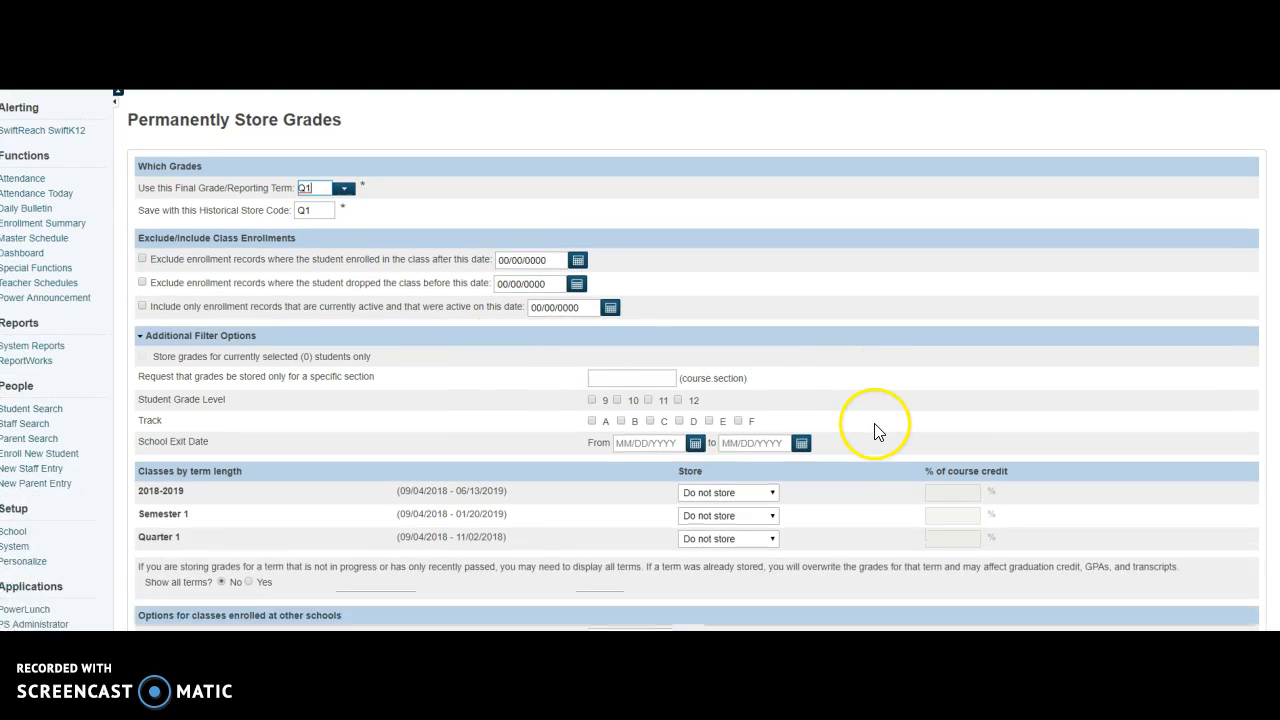
pyautogui.click(343, 185)
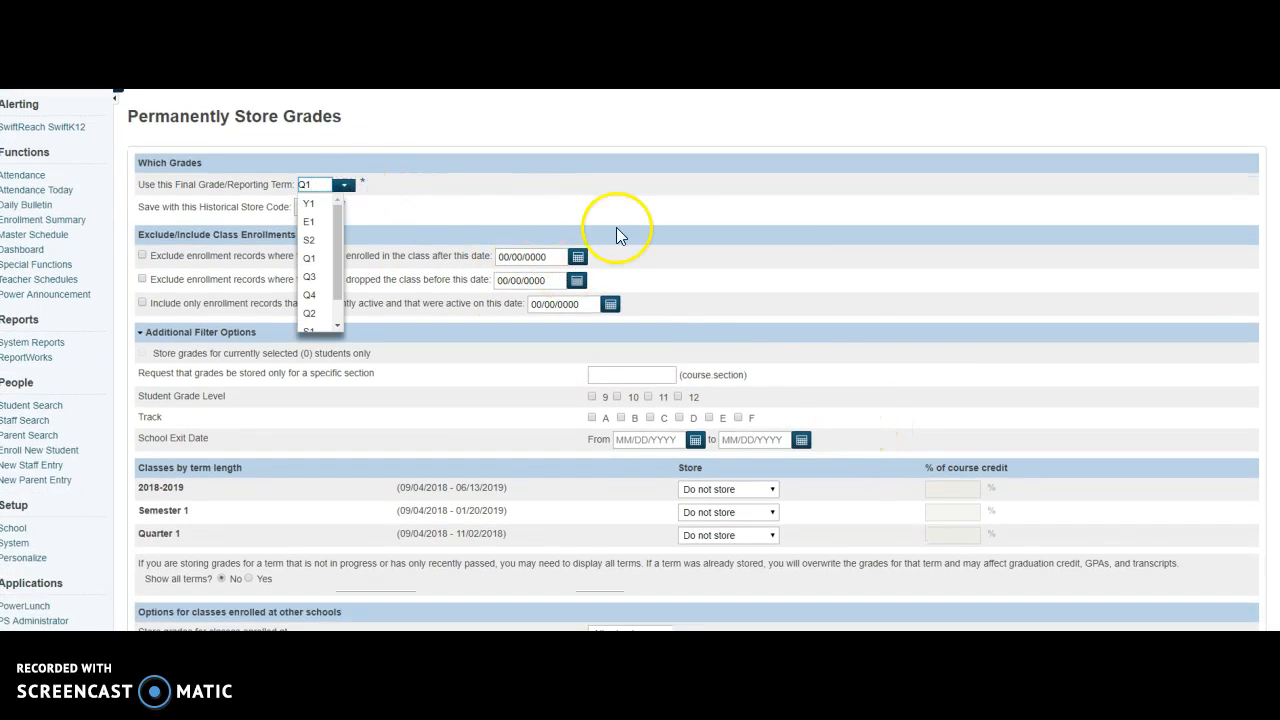
pyautogui.click(869, 398)
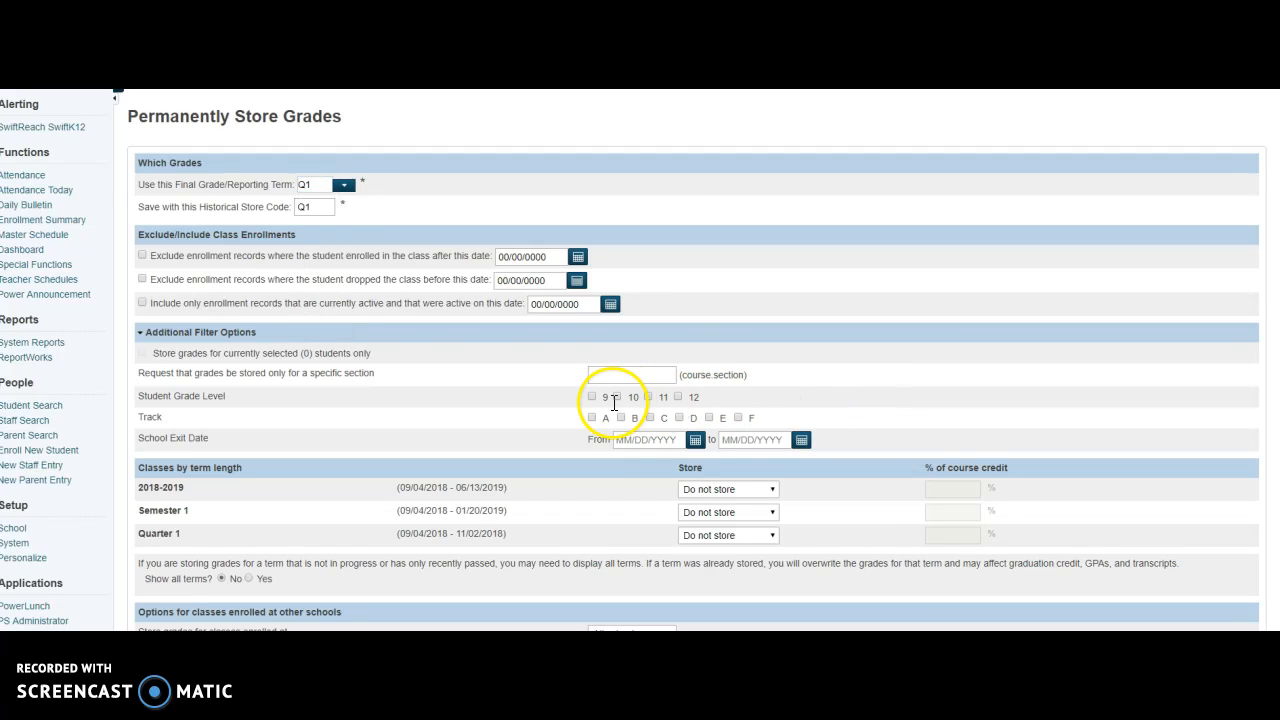
# Set the 2018-2019, Semester 1 and Quarter 1 classes to Store with no credit.
pyautogui.scroll(-2, 861, 442)
pyautogui.click(771, 358)
pyautogui.click(754, 394)
pyautogui.click(758, 372)
pyautogui.click(758, 416)
pyautogui.click(762, 400)
pyautogui.click(754, 437)
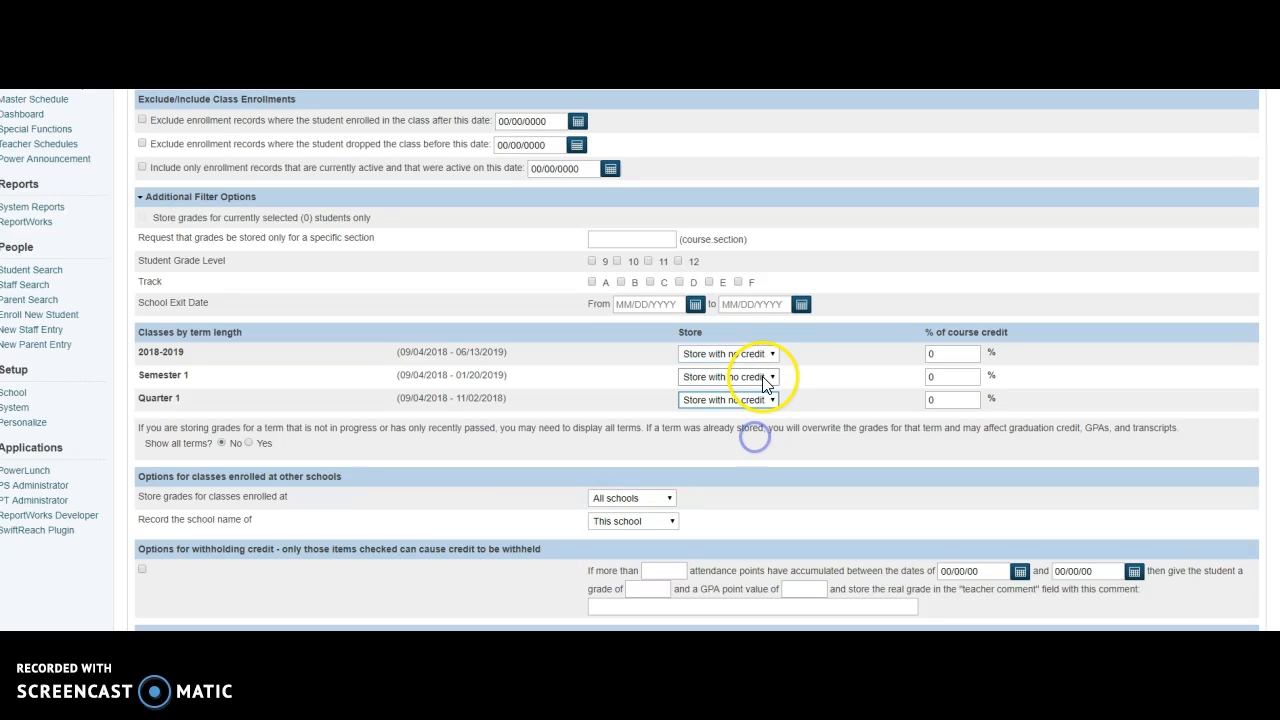
pyautogui.click(152, 352)
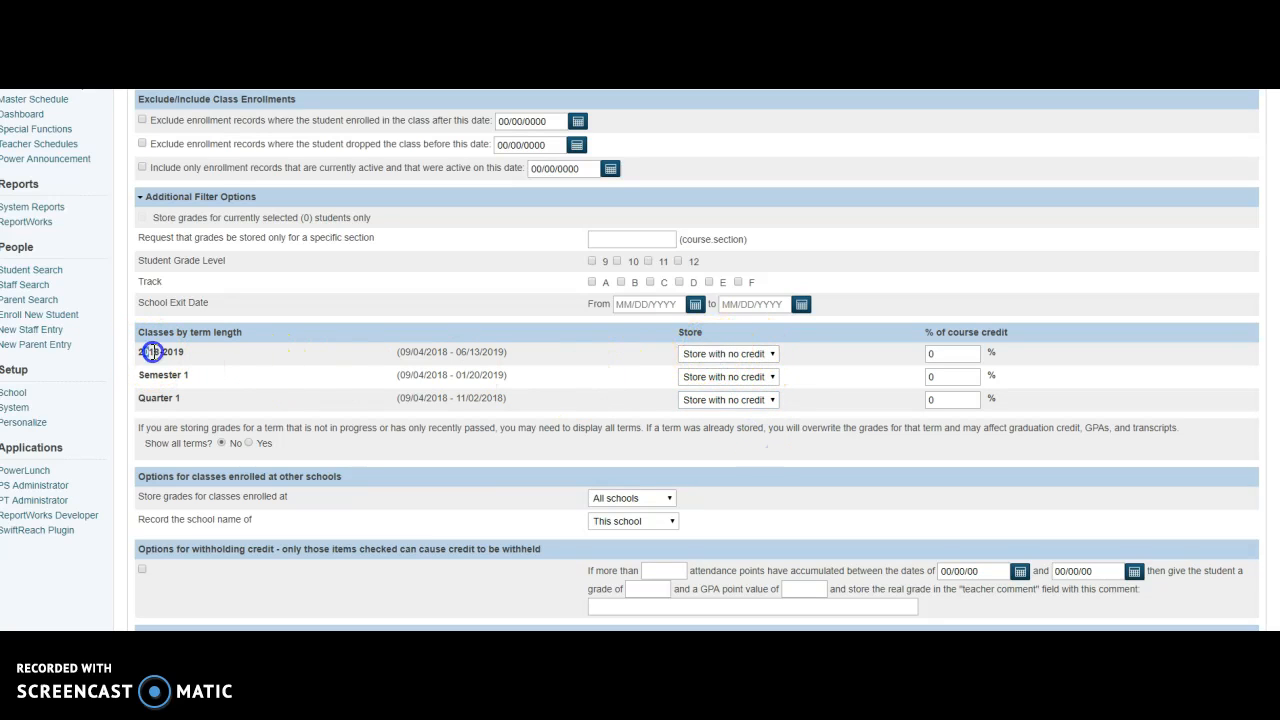
pyautogui.click(331, 400)
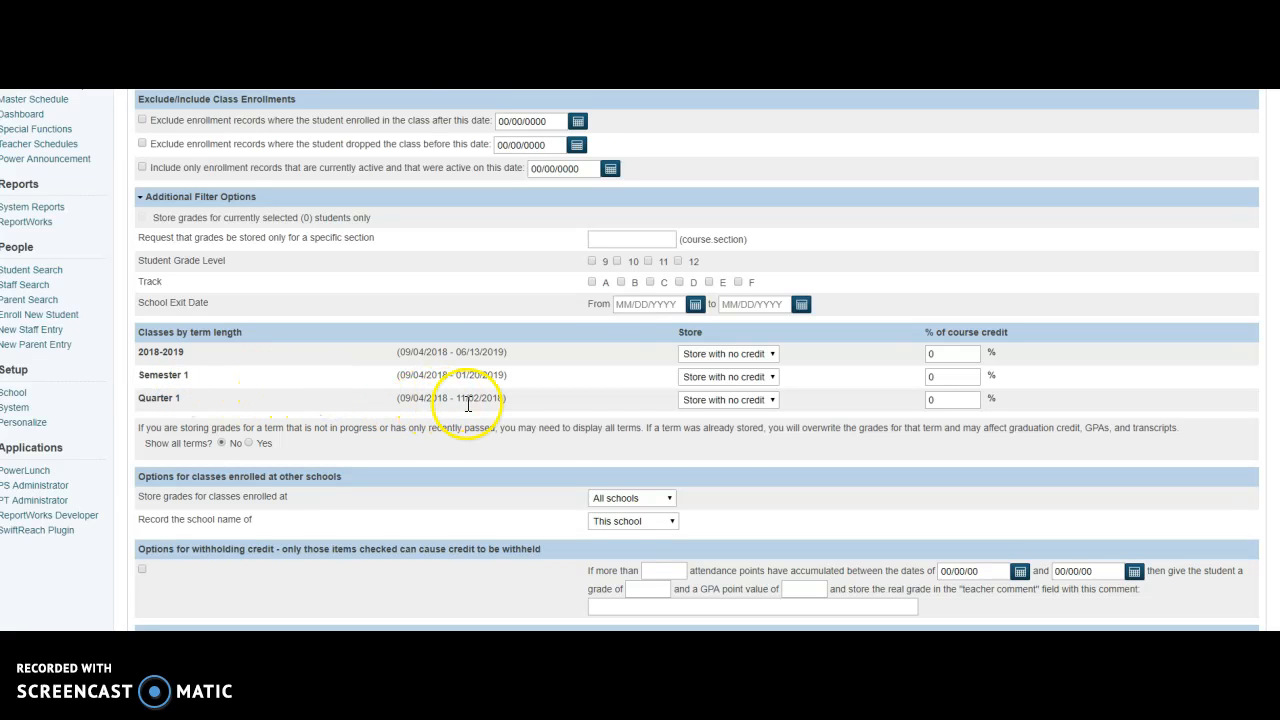
# Review the remaining grade storage options and submit the Q1 grades for permanent storage.
pyautogui.scroll(-1, 716, 430)
pyautogui.scroll(-1, 717, 430)
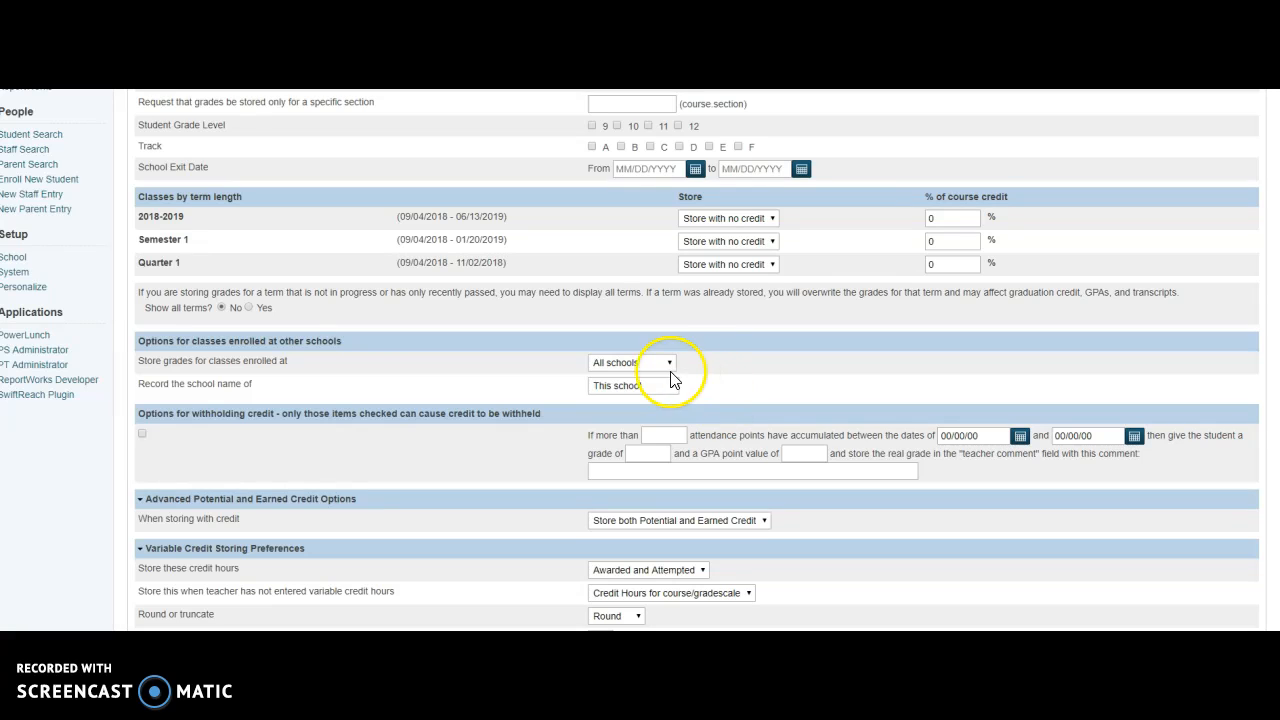
pyautogui.scroll(-2, 425, 480)
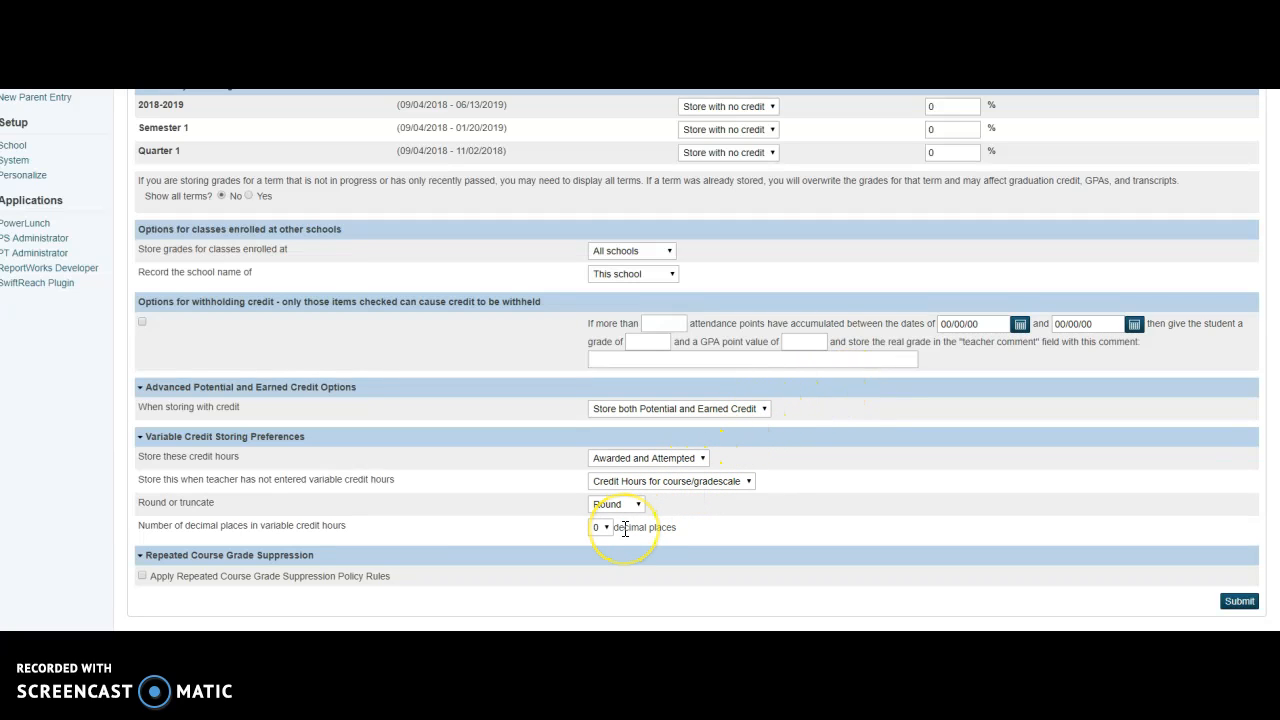
pyautogui.scroll(4, 851, 531)
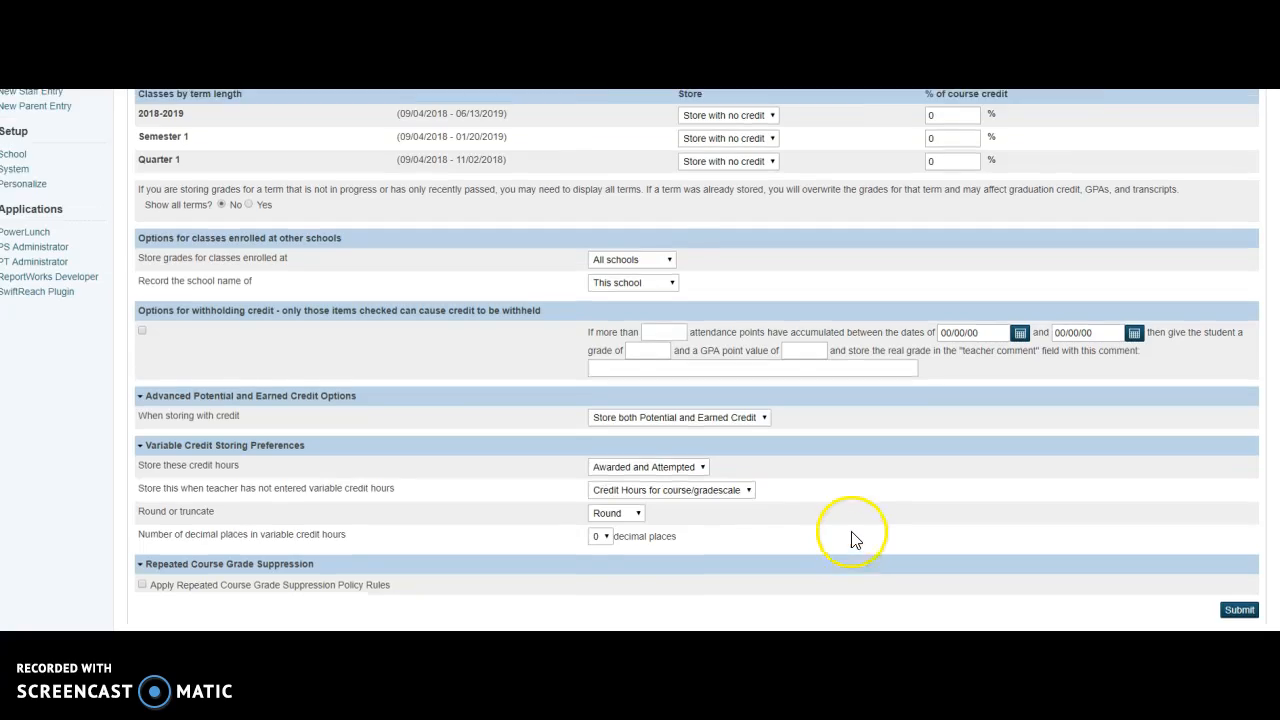
pyautogui.scroll(1, 853, 531)
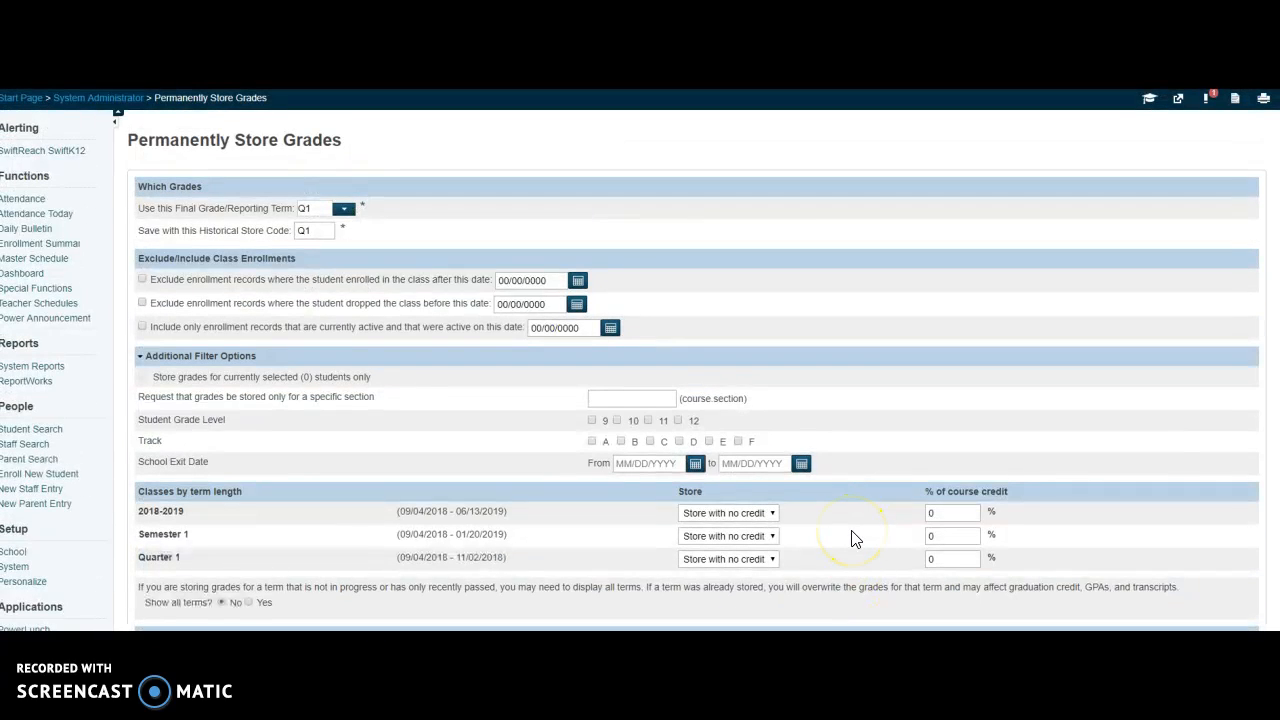
pyautogui.scroll(-4, 853, 538)
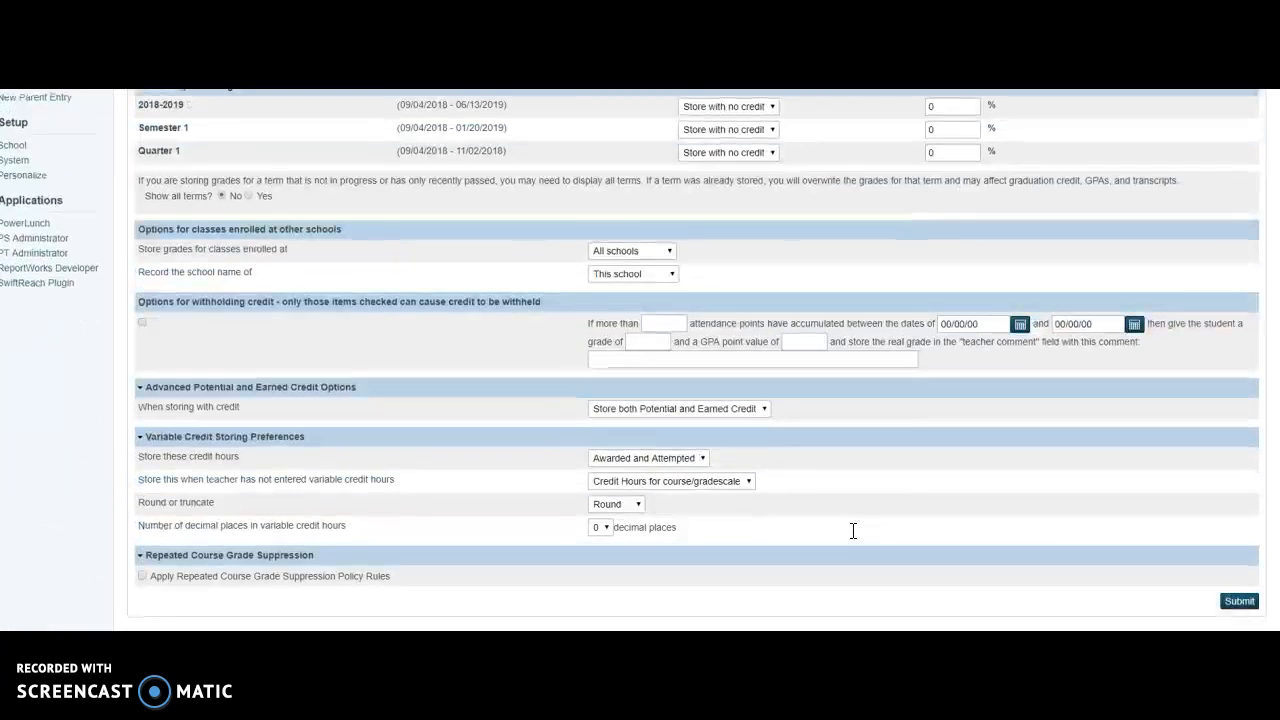
pyautogui.click(1238, 601)
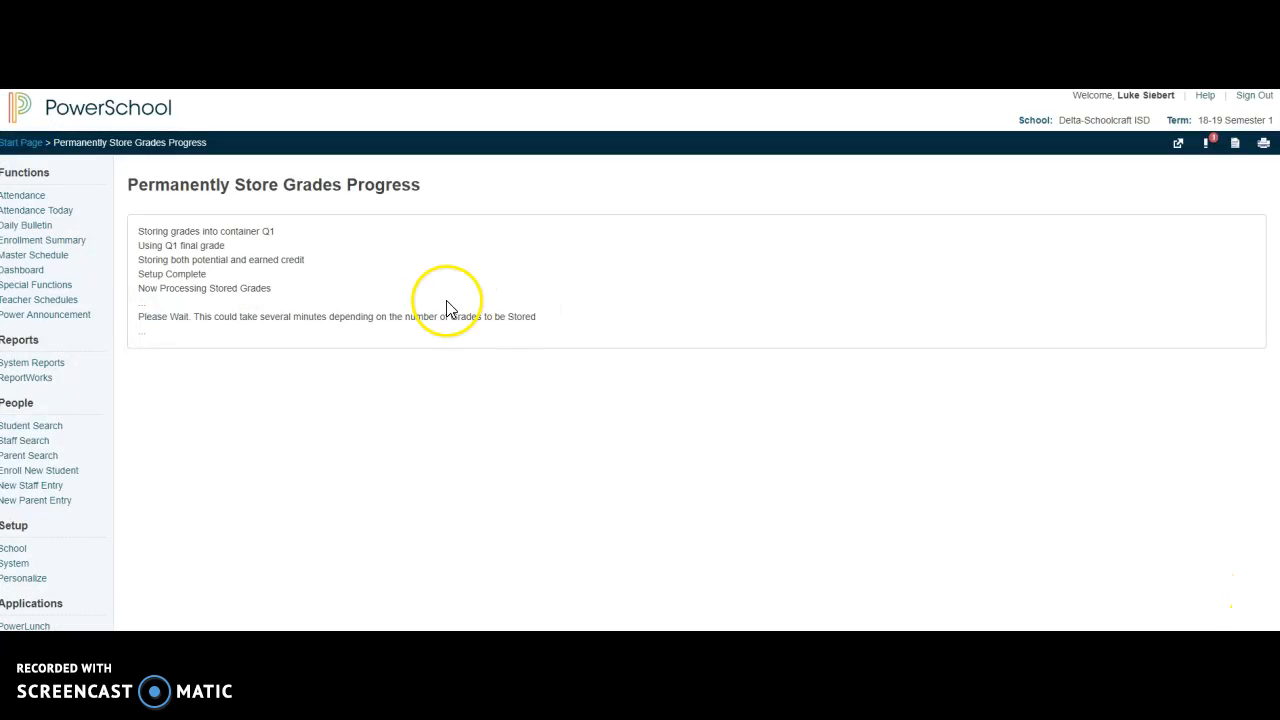
# Check the progress report for how many stored grades were updated.
pyautogui.moveTo(157, 316); pyautogui.dragTo(451, 318)
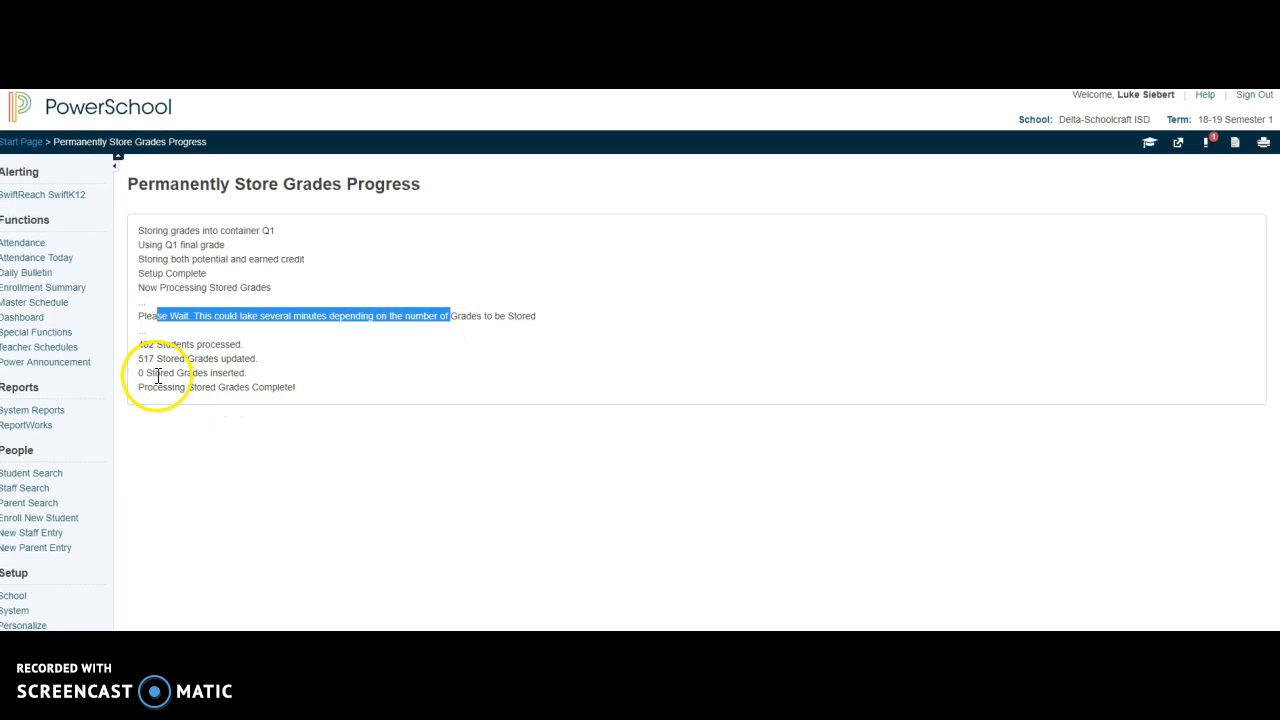
pyautogui.moveTo(143, 358); pyautogui.dragTo(246, 358)
pyautogui.click(278, 349)
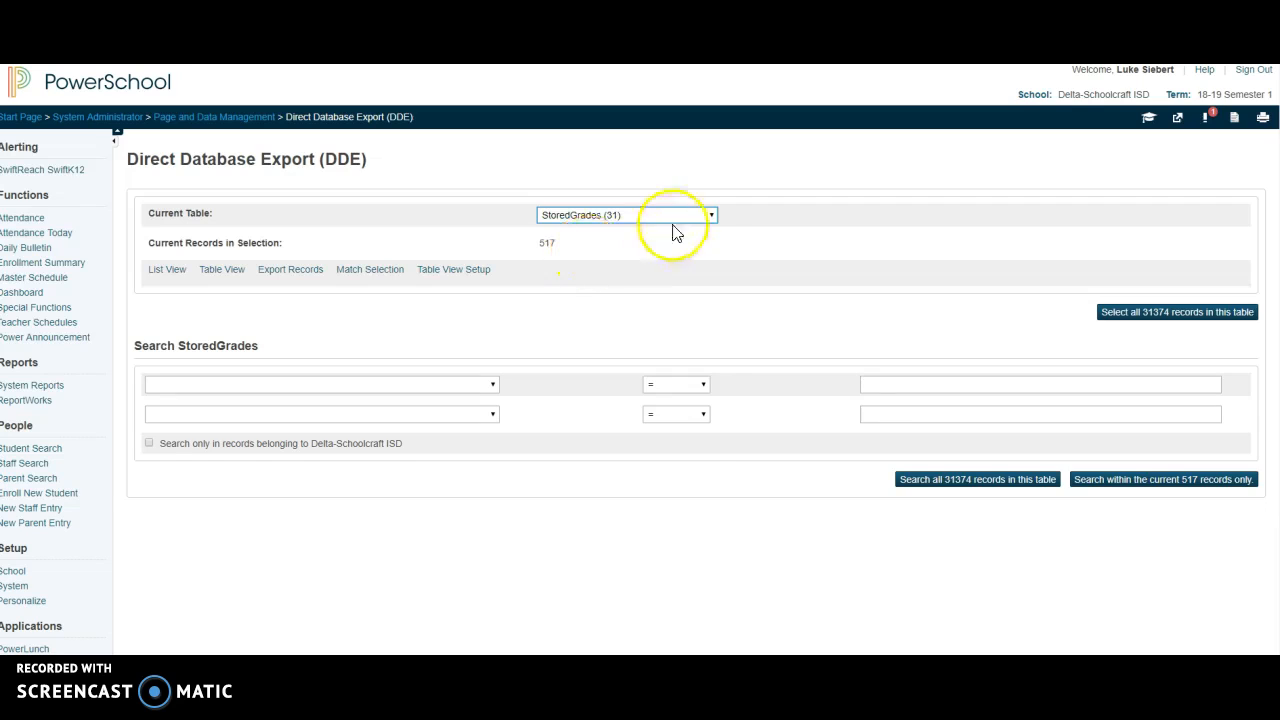
# Select all records of the StoredGrades (31) table in Direct Database Export.
pyautogui.click(708, 215)
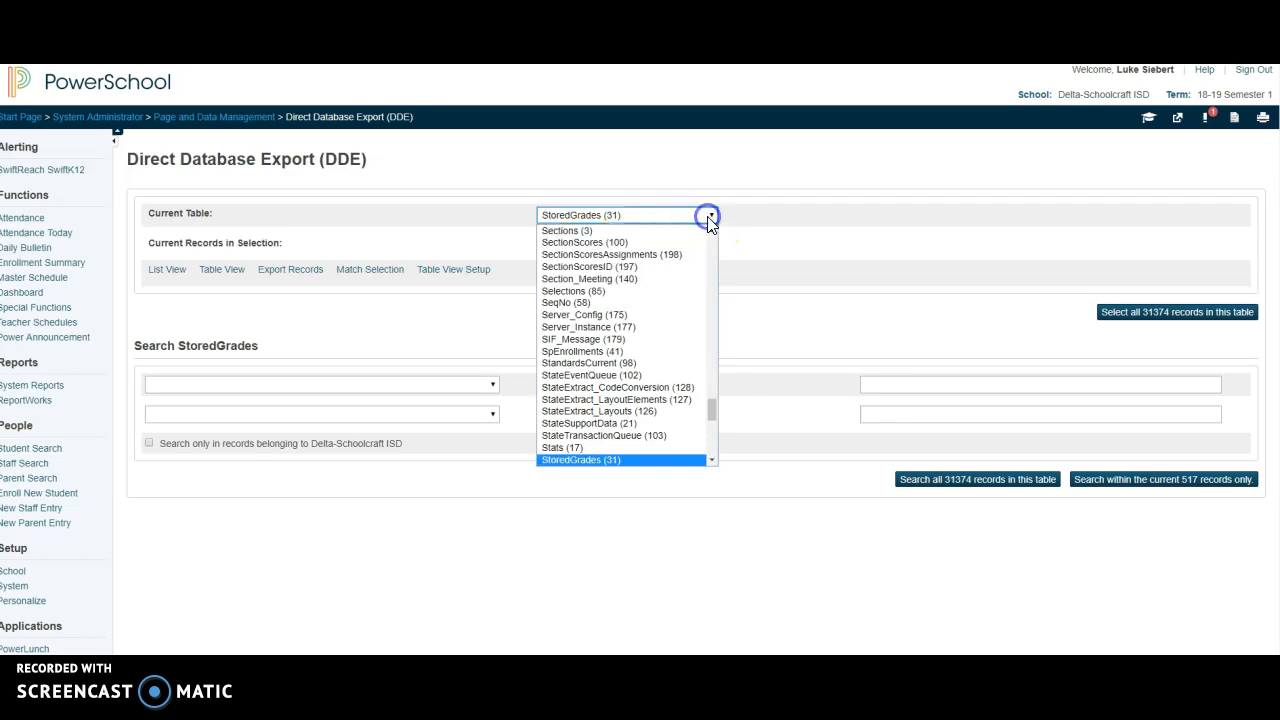
pyautogui.click(648, 458)
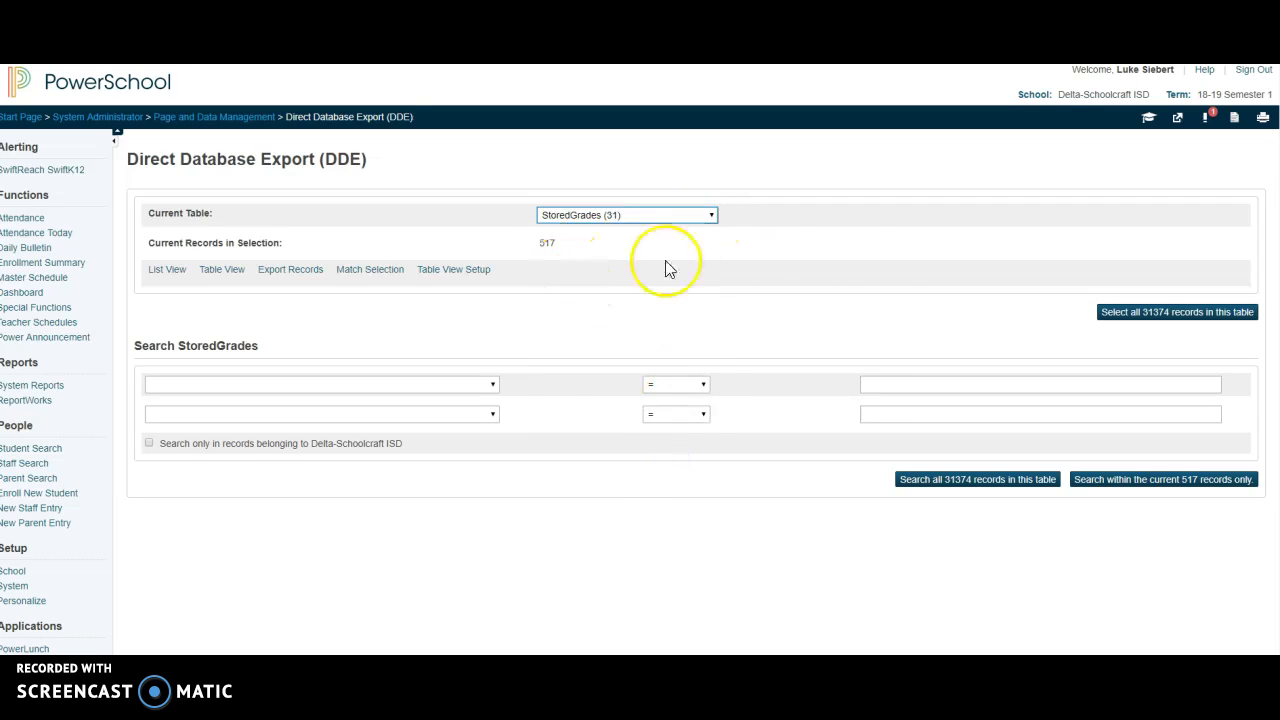
pyautogui.click(1140, 314)
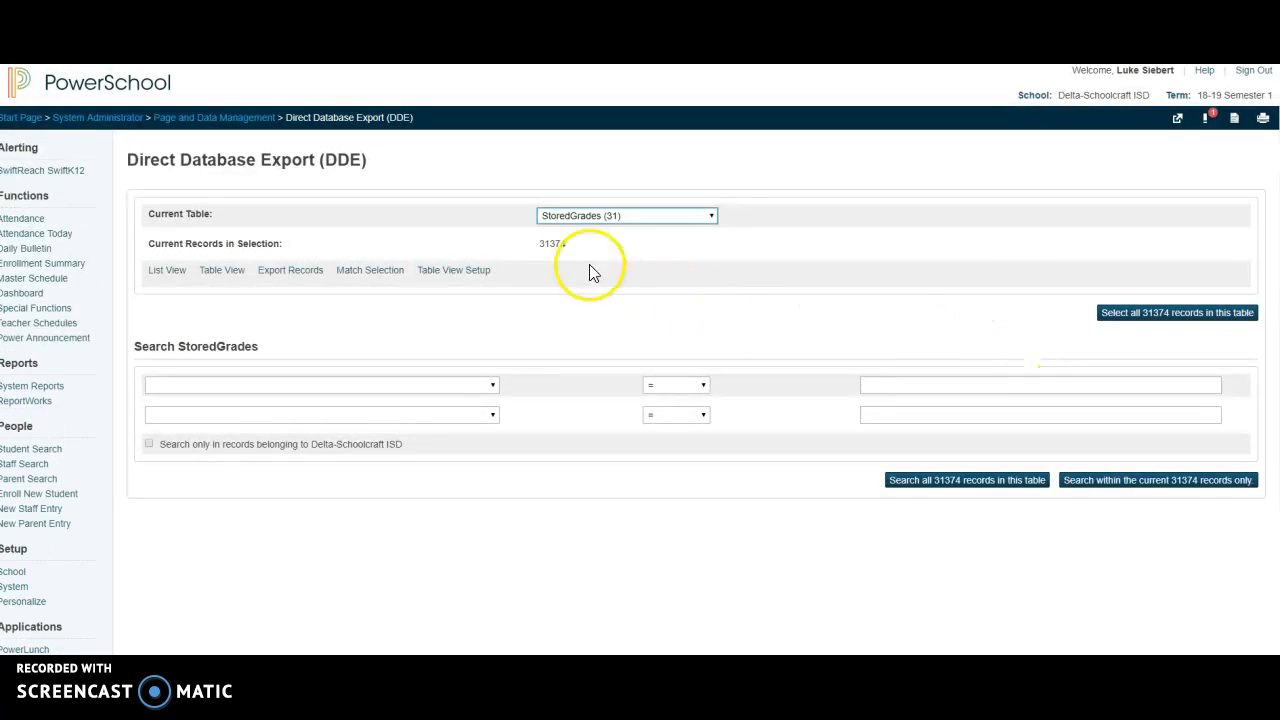
pyautogui.doubleClick(549, 243)
pyautogui.click(876, 322)
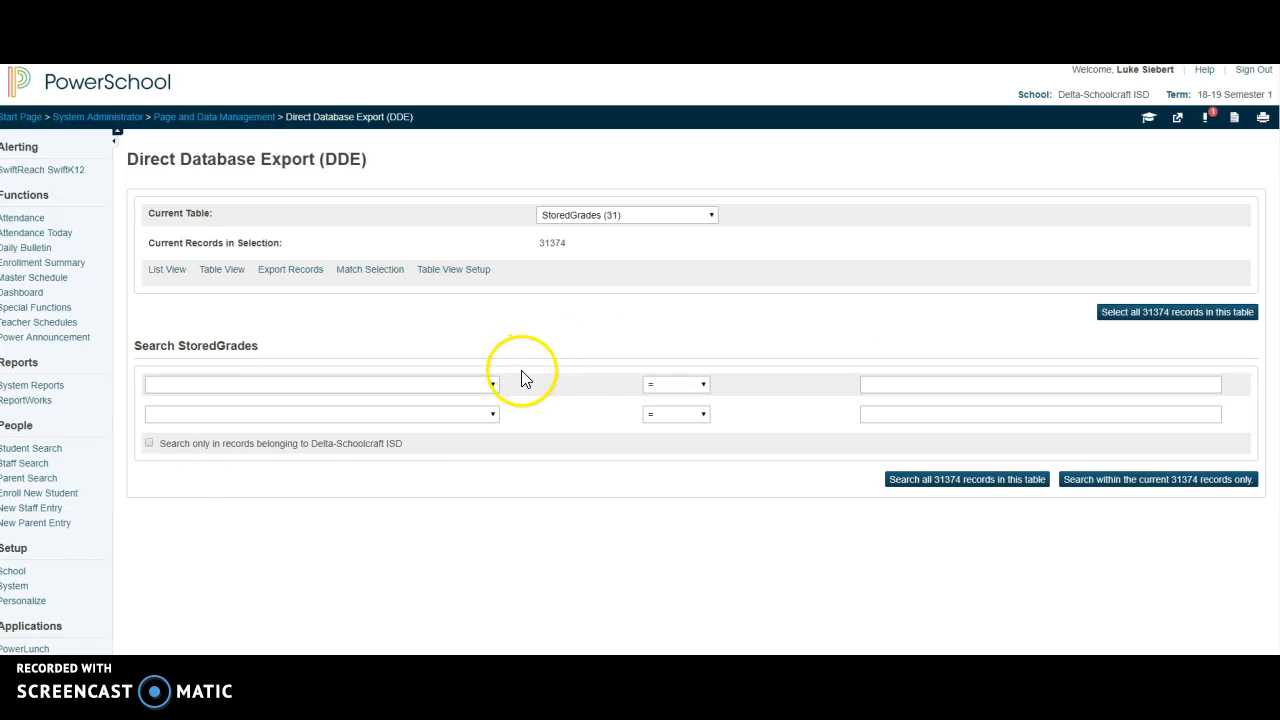
# Set the first StoredGrades search condition to TermID >= 2800.
pyautogui.click(468, 384)
pyautogui.moveTo(497, 466); pyautogui.dragTo(500, 608)
pyautogui.click(395, 630)
pyautogui.click(703, 384)
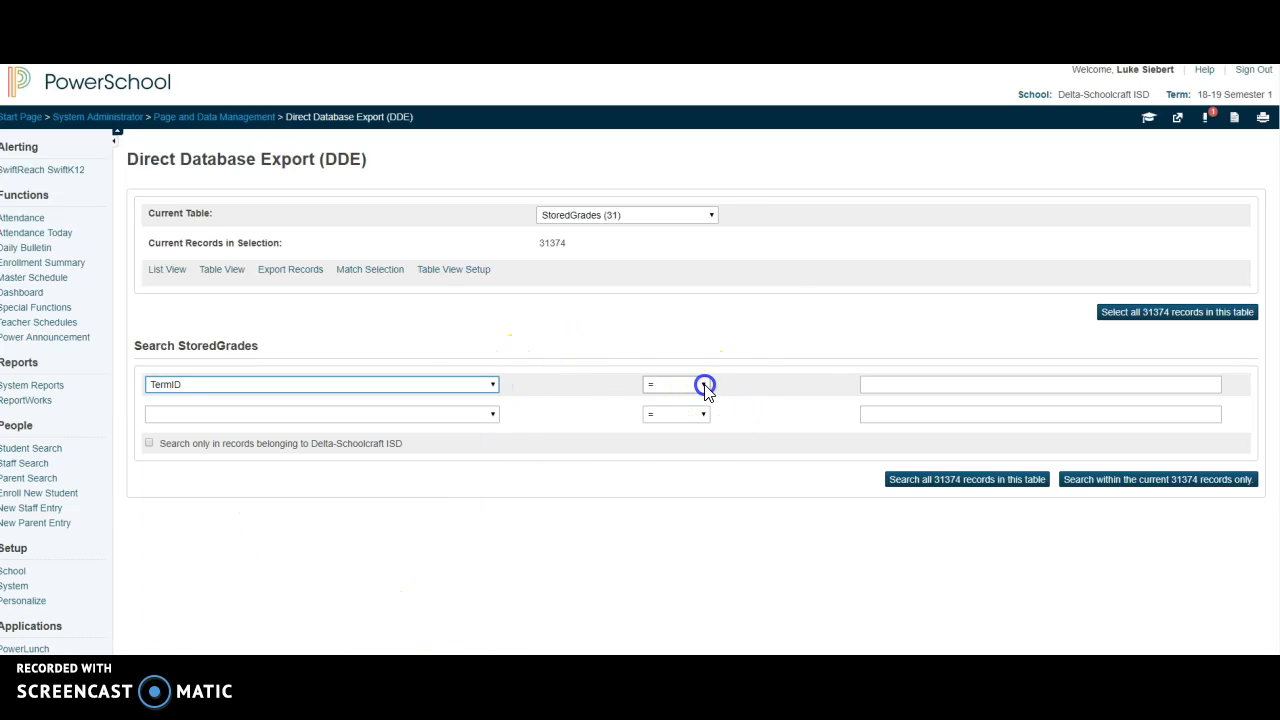
pyautogui.click(697, 439)
pyautogui.click(703, 388)
pyautogui.click(697, 448)
pyautogui.click(894, 386)
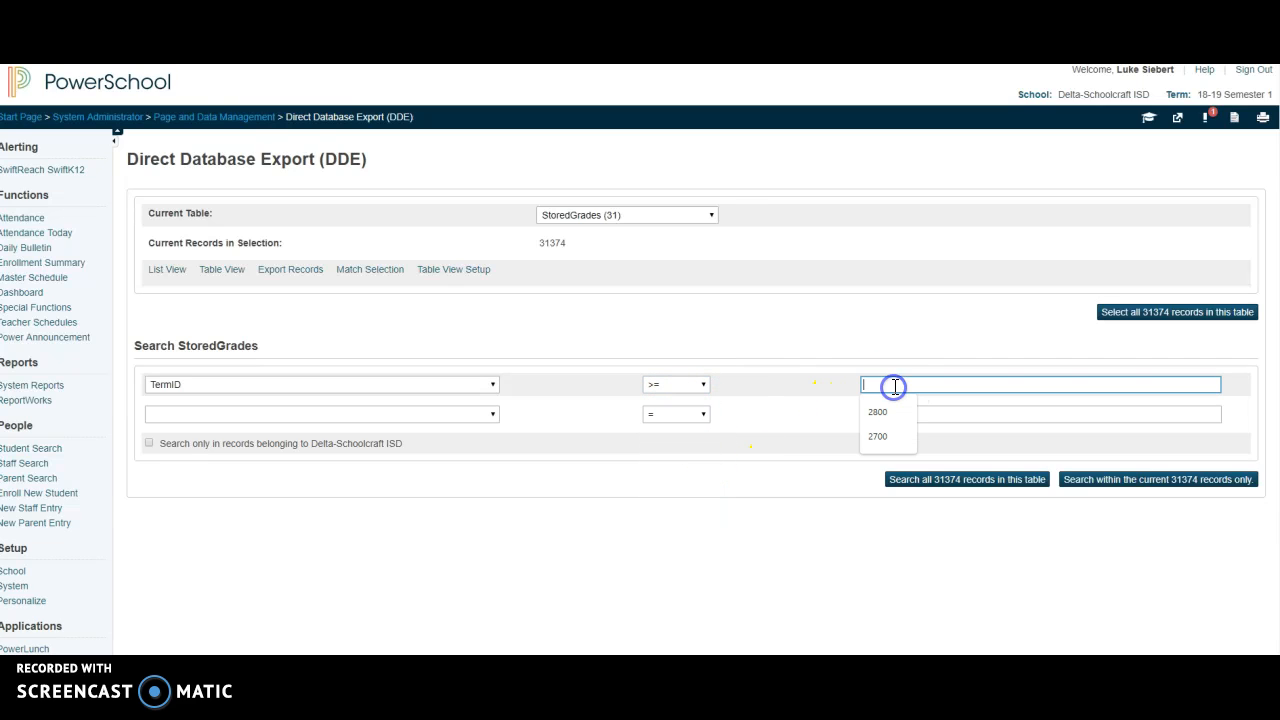
pyautogui.write('2800')
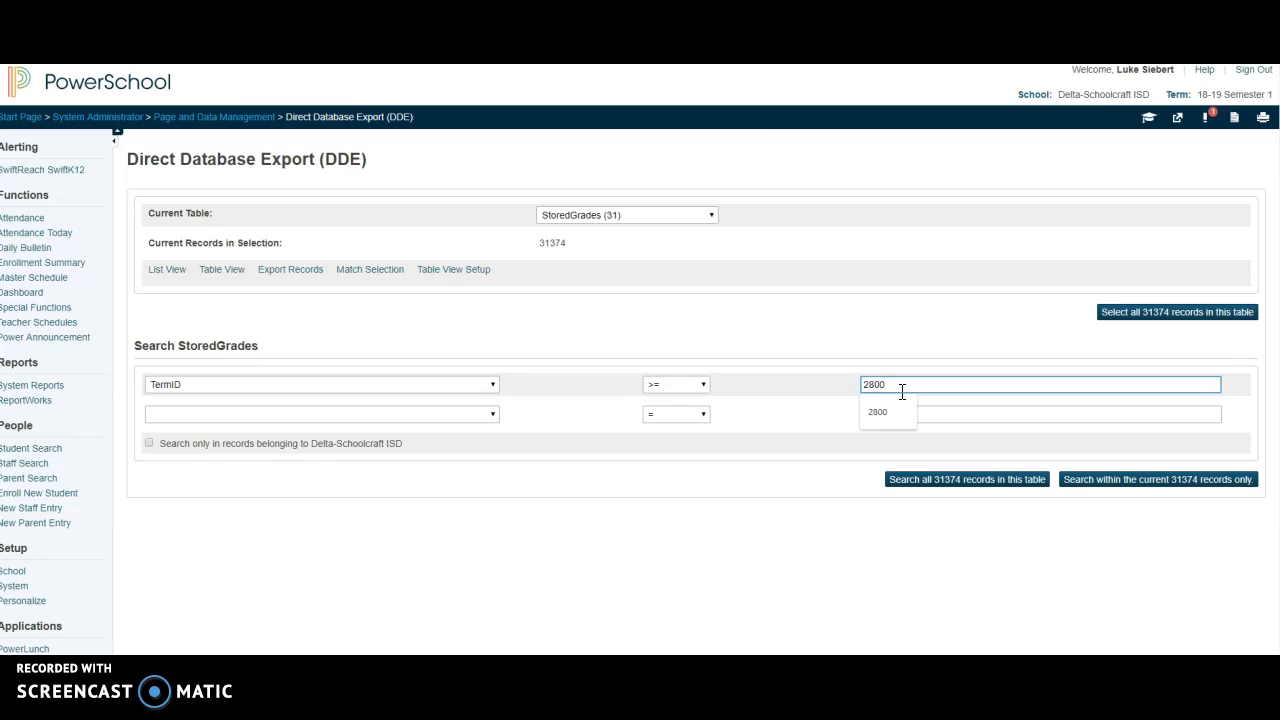
# Add the condition StoreCode = Q1, search all records in the table, and check the number of records selected.
pyautogui.click(490, 413)
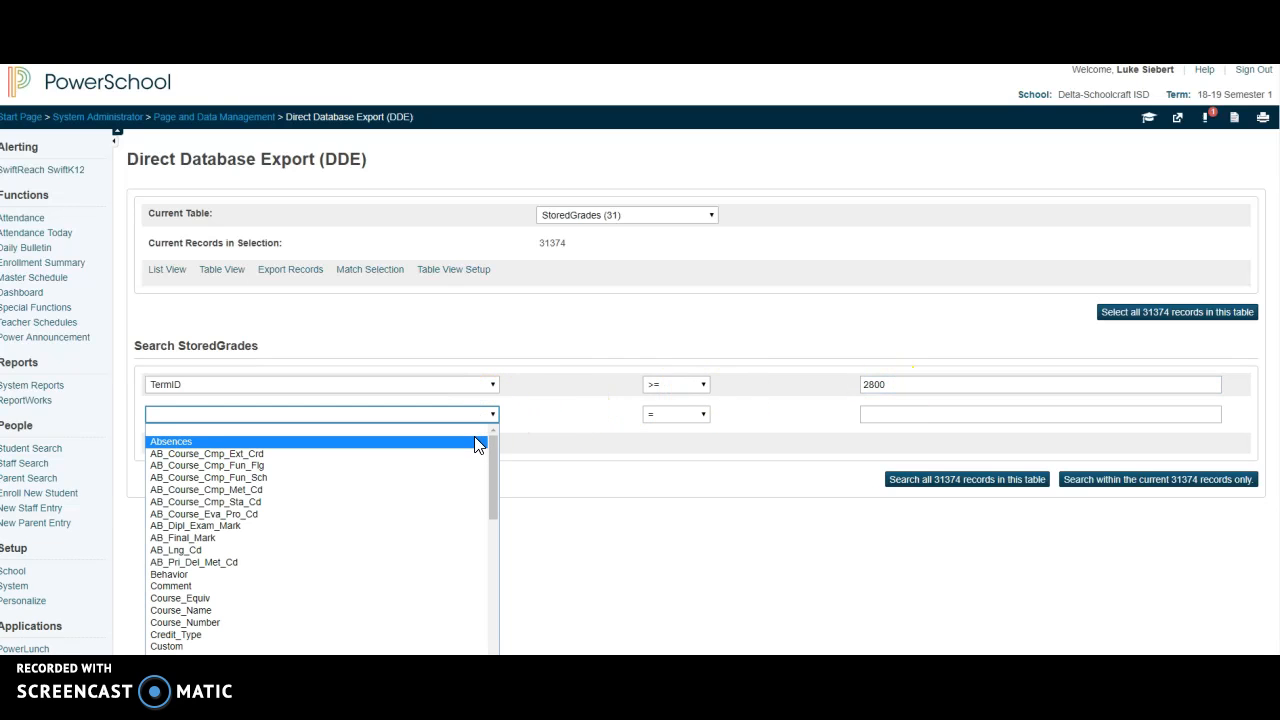
pyautogui.write('st')
pyautogui.scroll(-1, 425, 505)
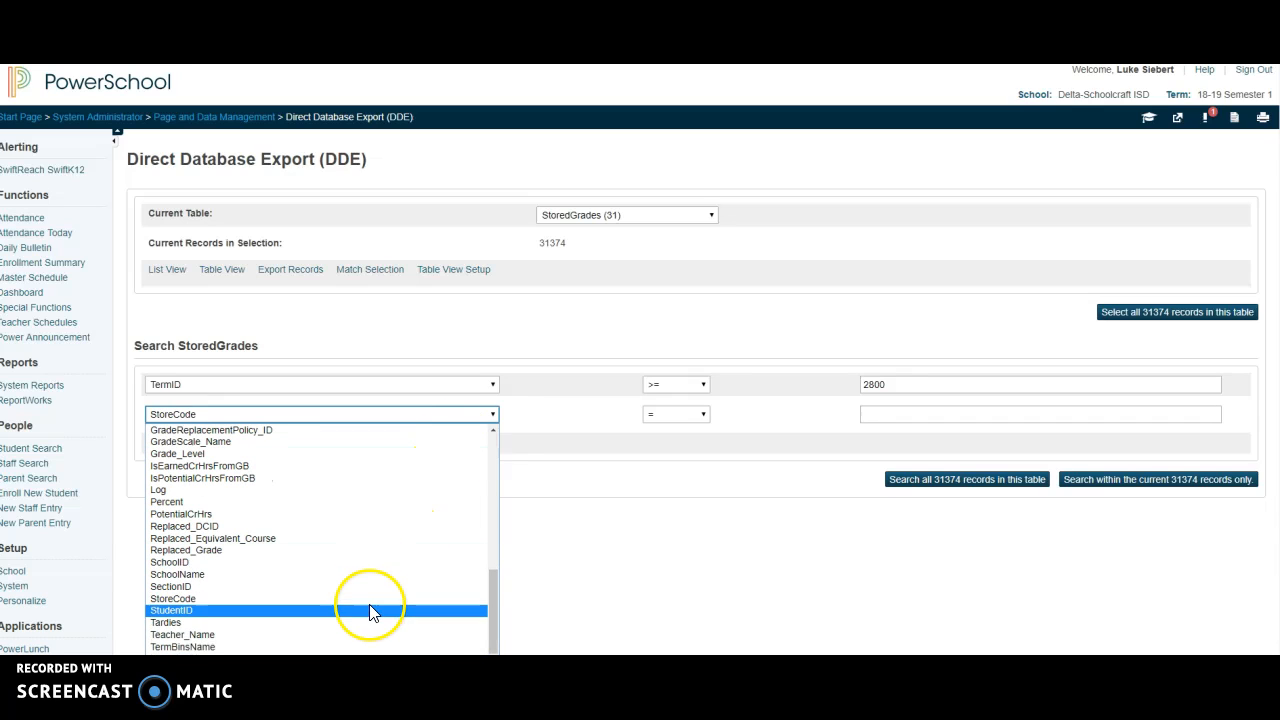
pyautogui.click(367, 599)
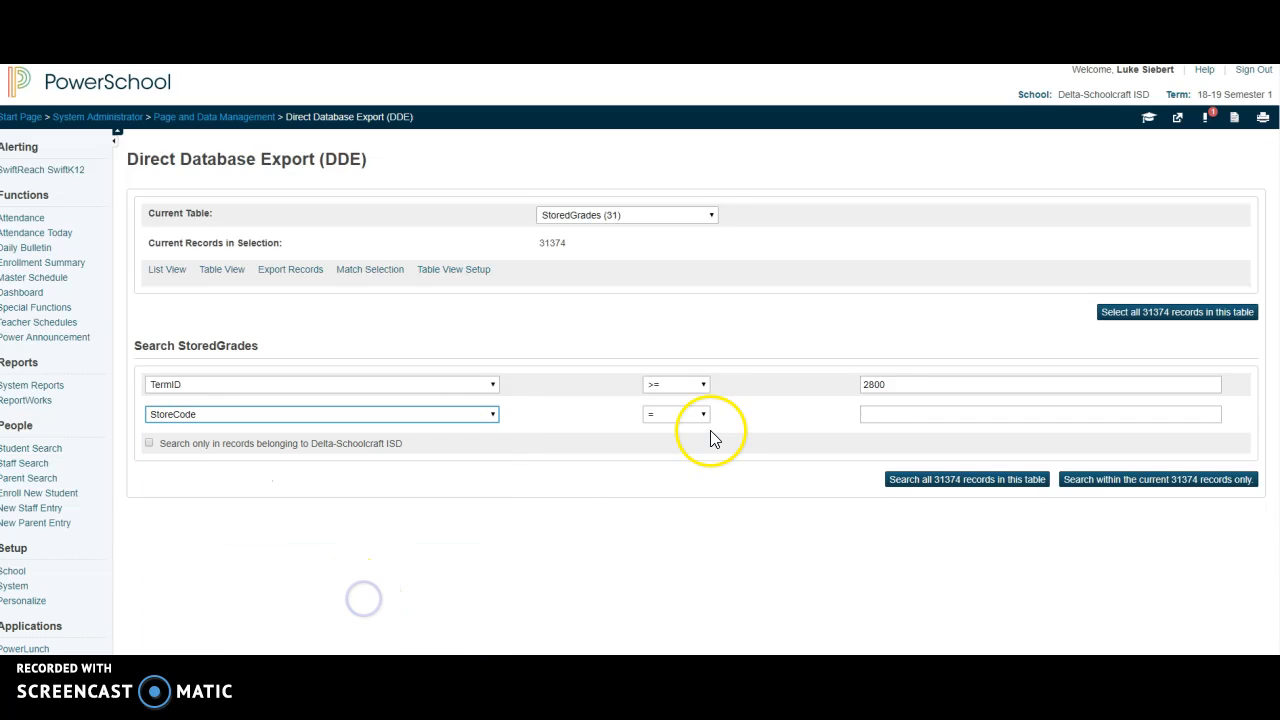
pyautogui.click(872, 413)
pyautogui.write('Q1')
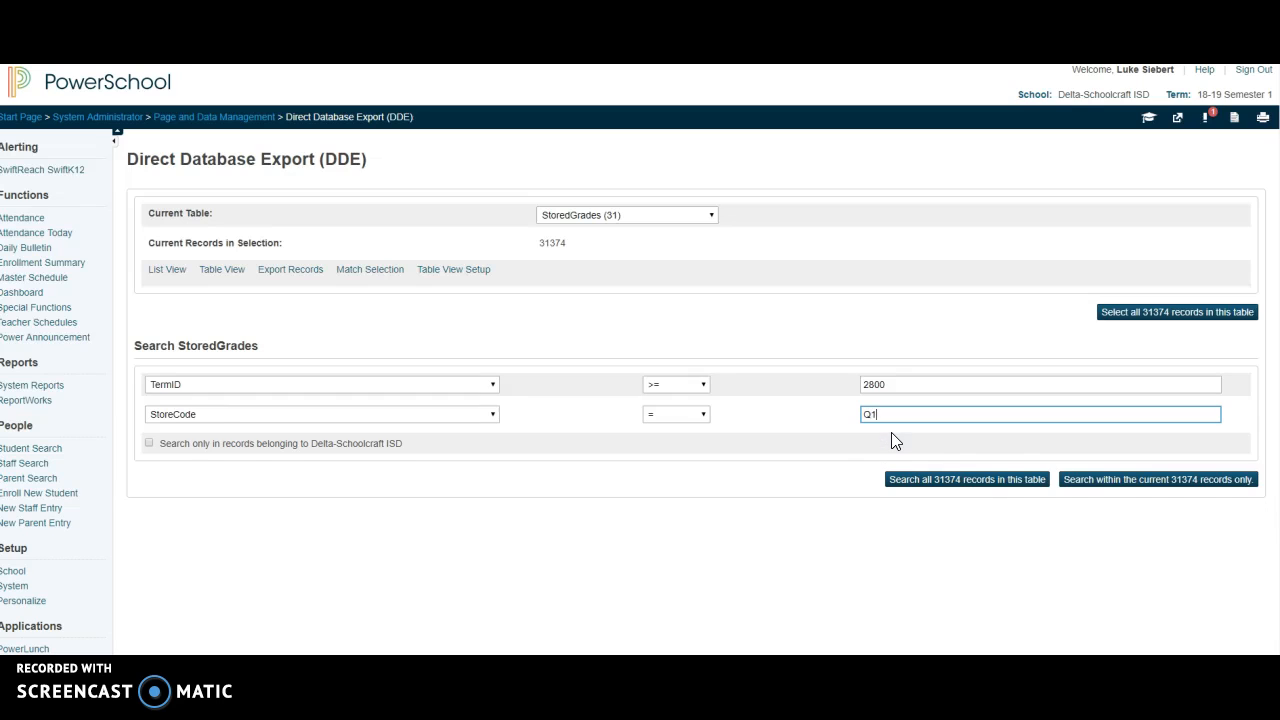
pyautogui.click(995, 487)
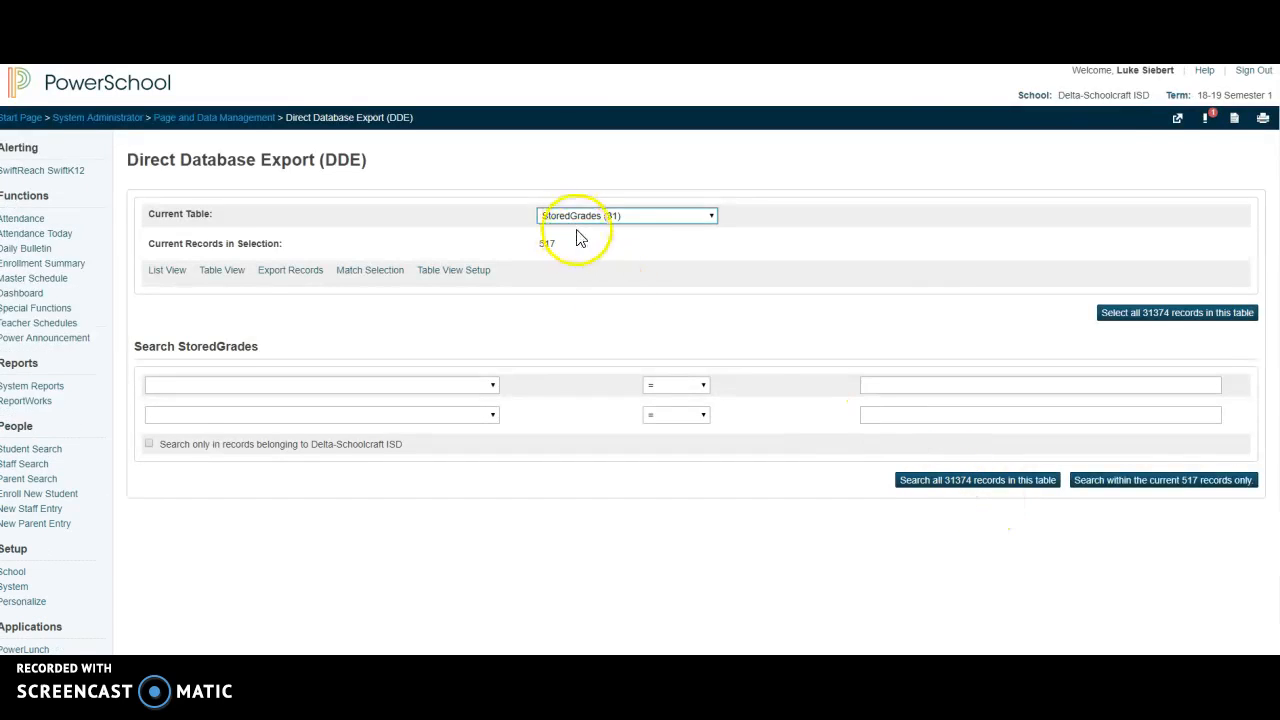
pyautogui.click(560, 242)
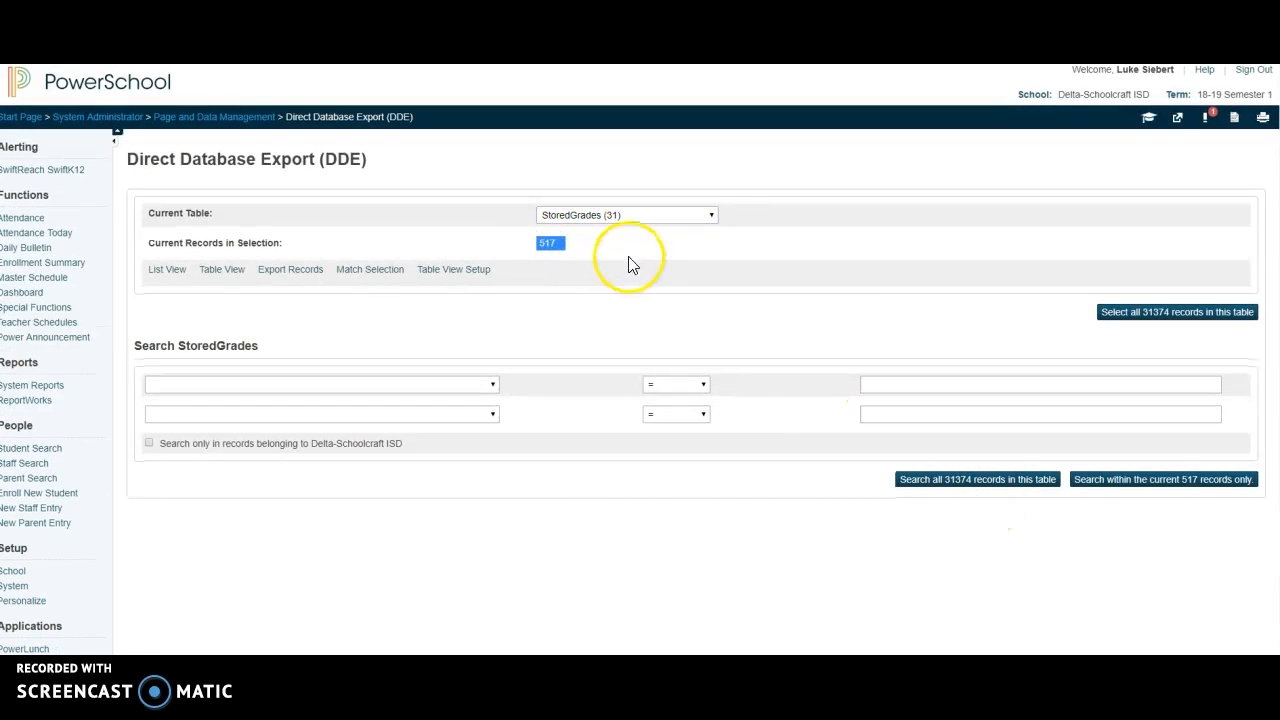
pyautogui.click(597, 342)
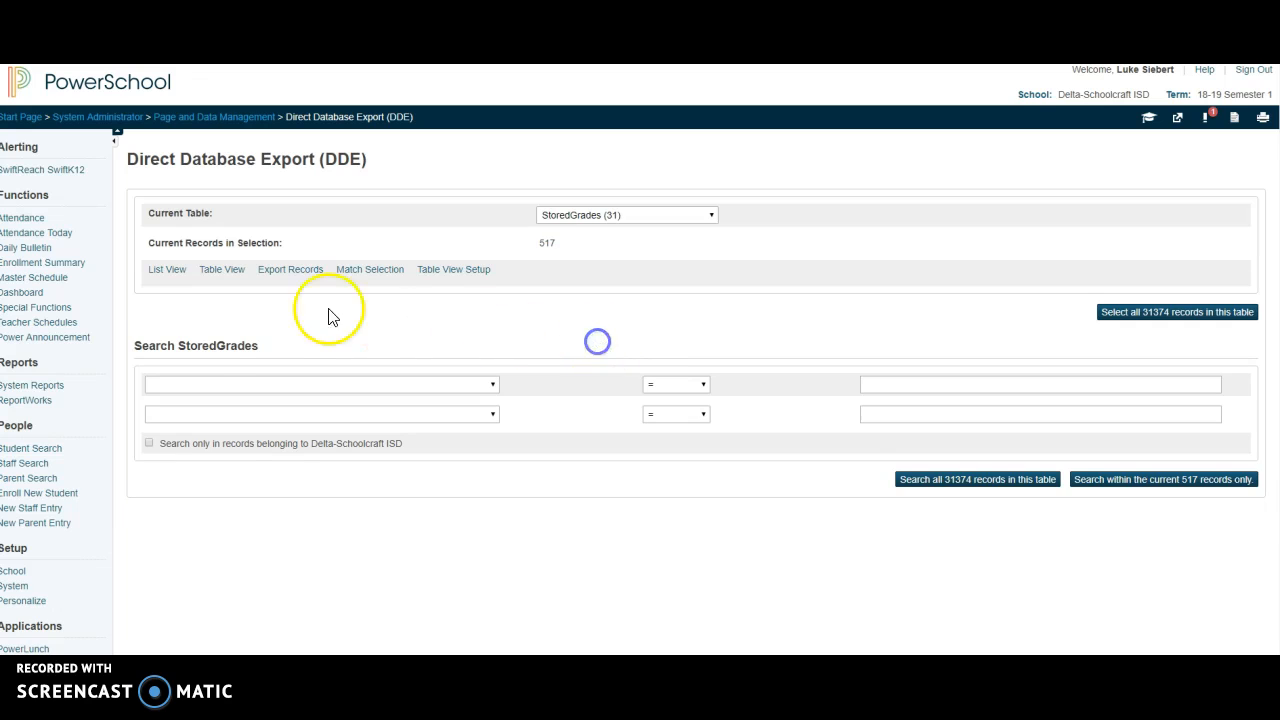
# Open the export of the selected StoredGrades records and review the available fields and those listed for export.
pyautogui.click(293, 270)
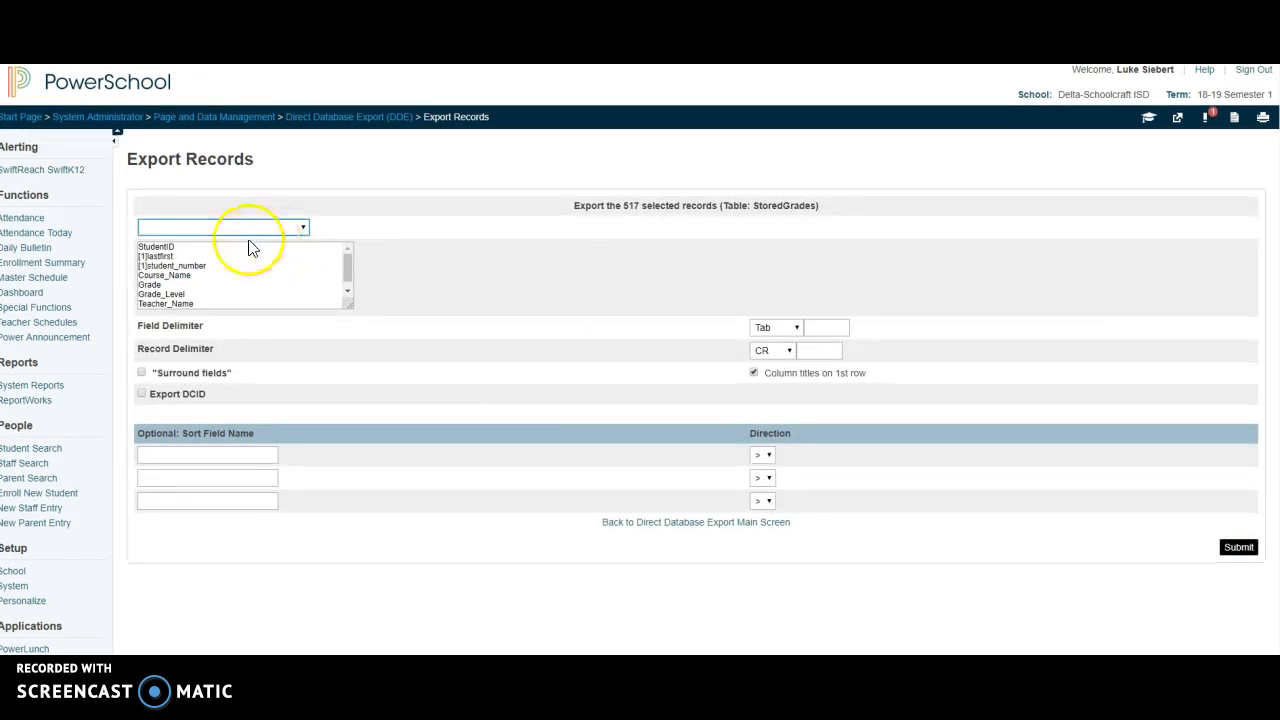
pyautogui.click(296, 227)
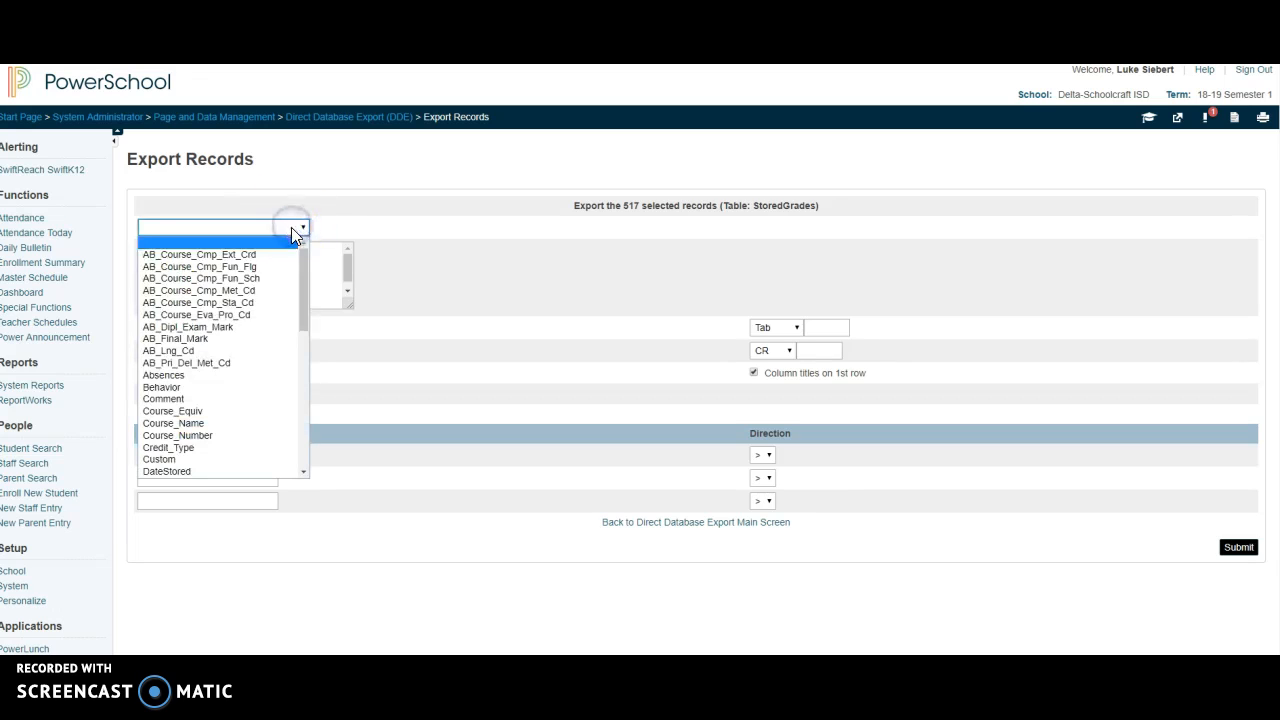
pyautogui.click(557, 350)
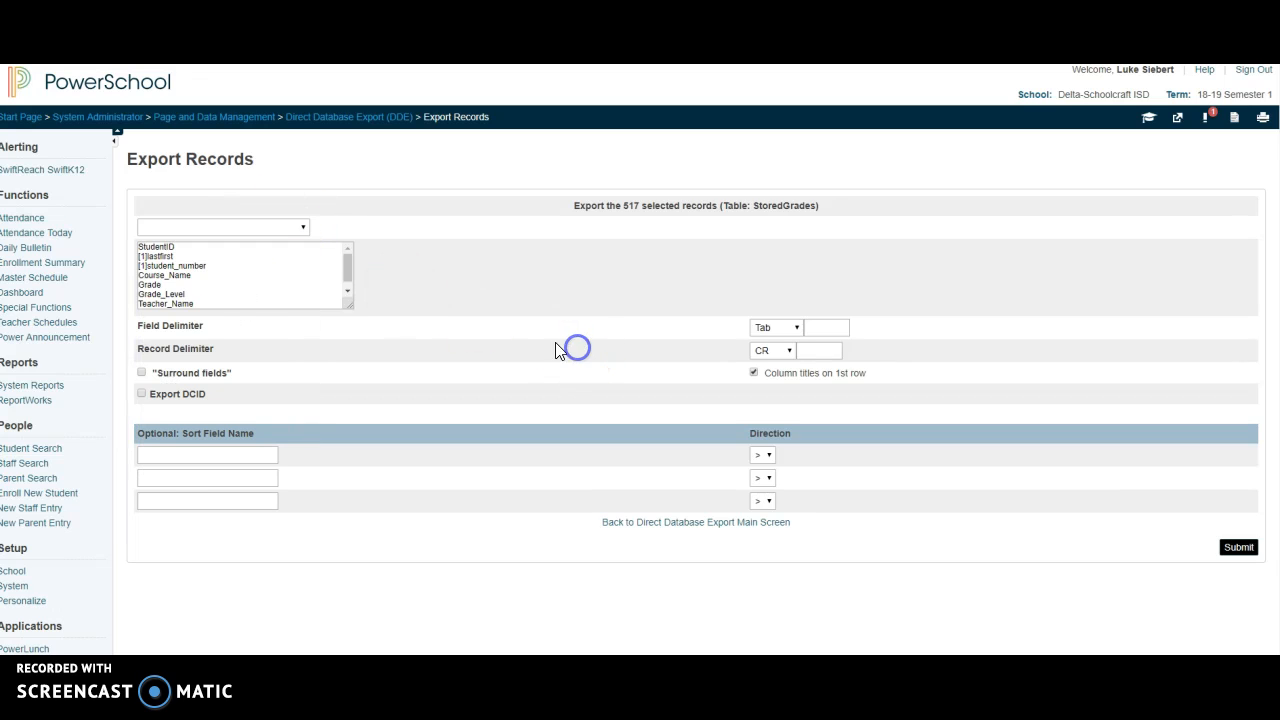
pyautogui.moveTo(184, 294); pyautogui.dragTo(156, 262)
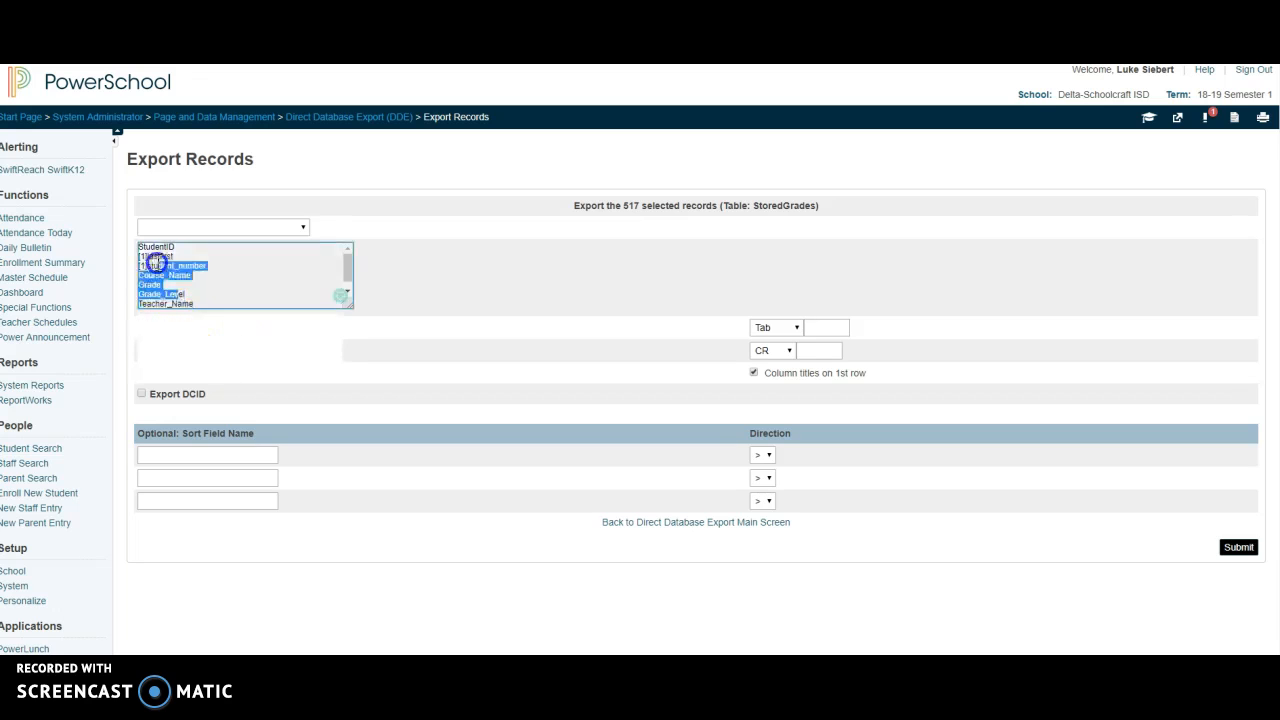
pyautogui.click(463, 280)
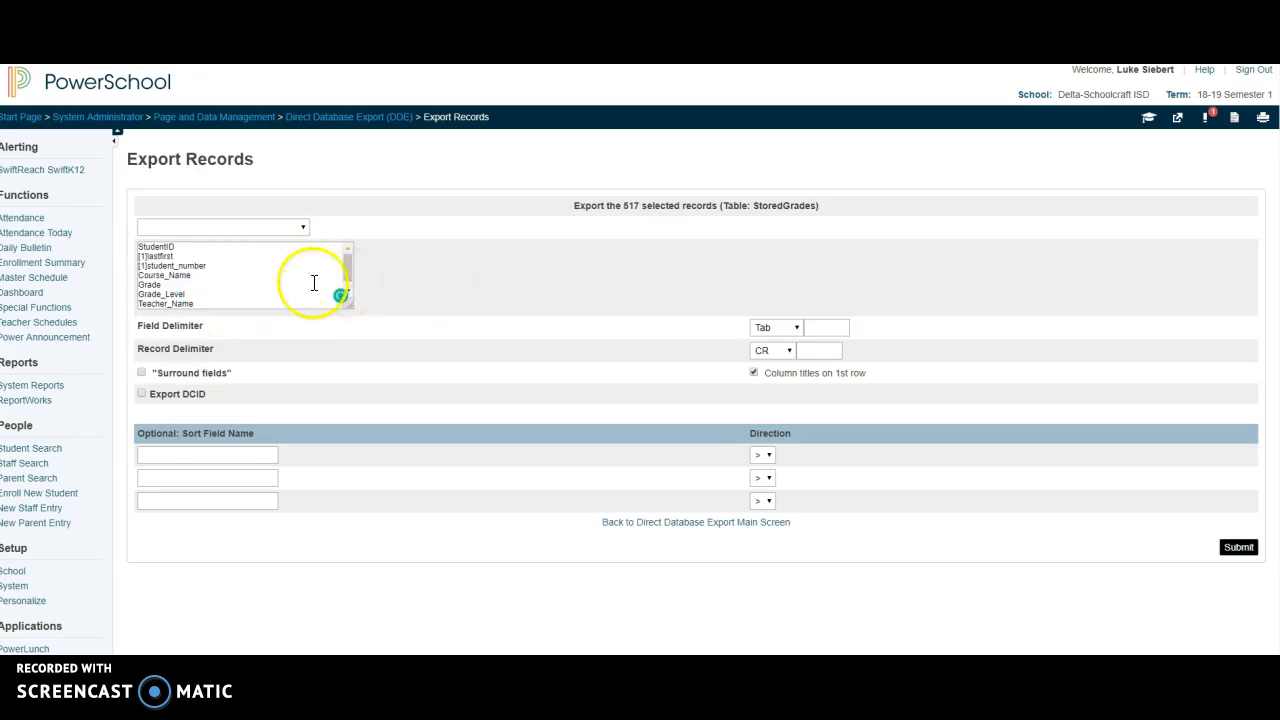
pyautogui.click(249, 230)
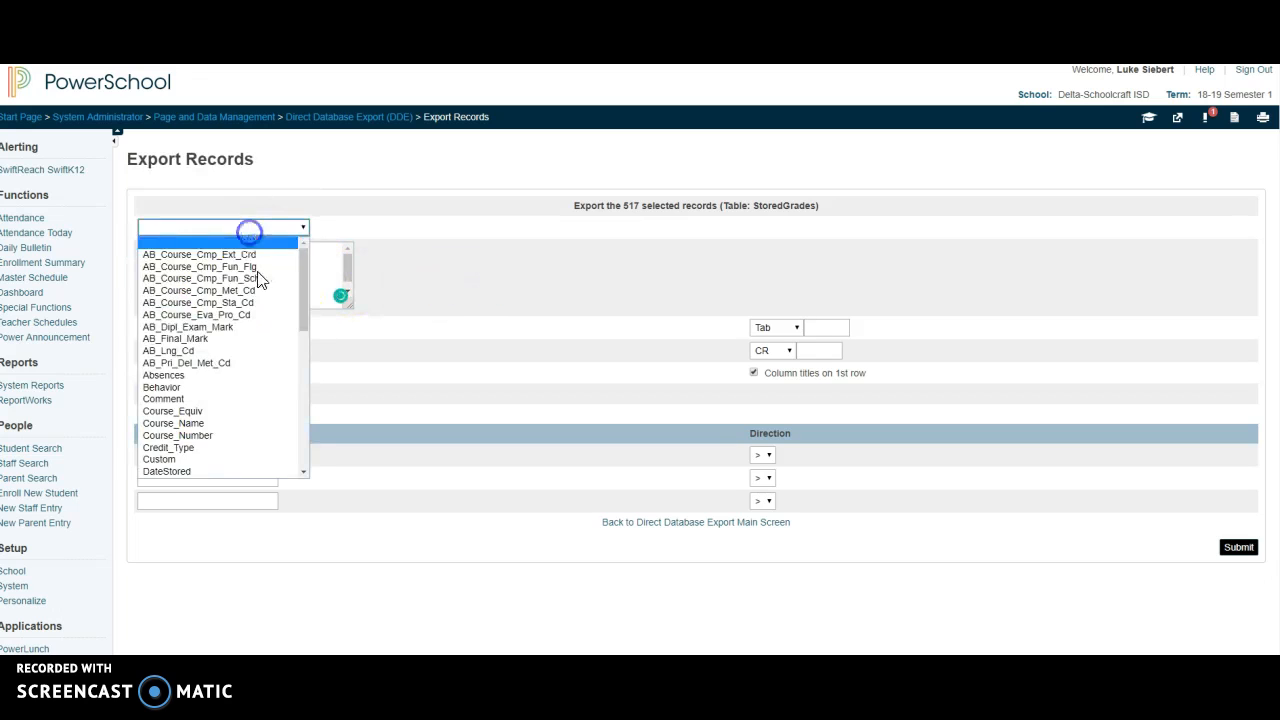
pyautogui.click(500, 262)
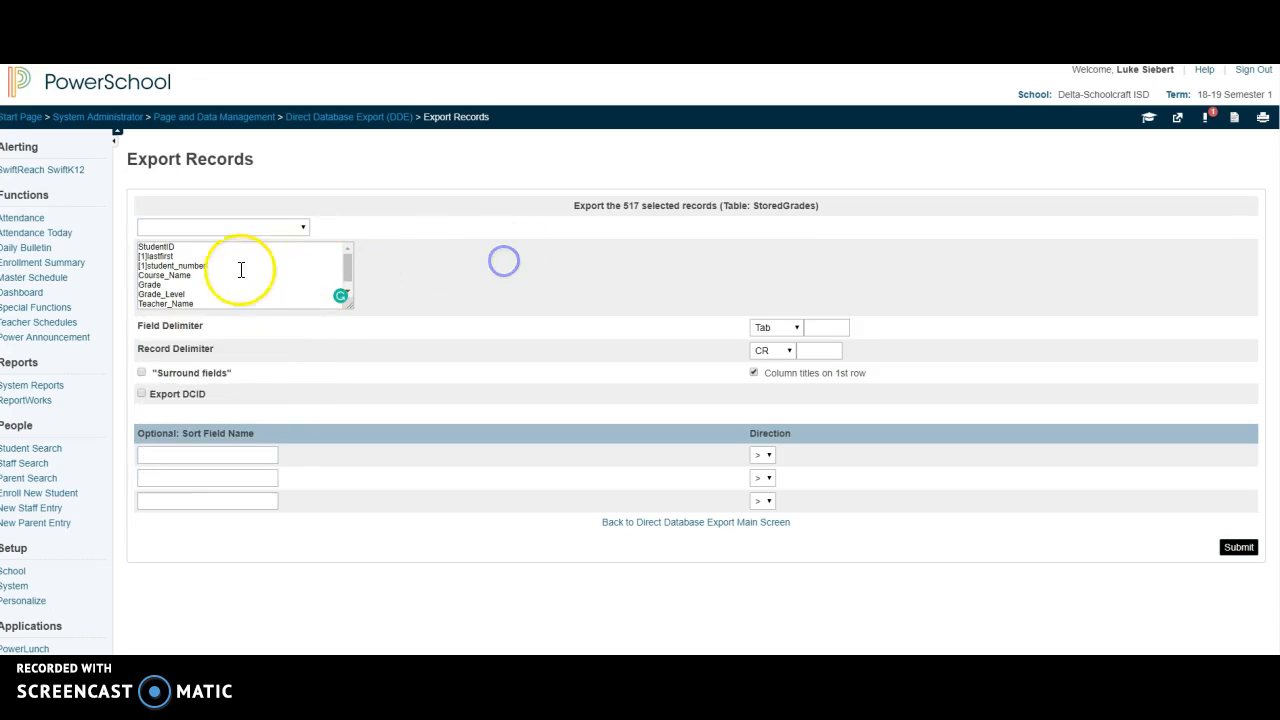
pyautogui.click(178, 279)
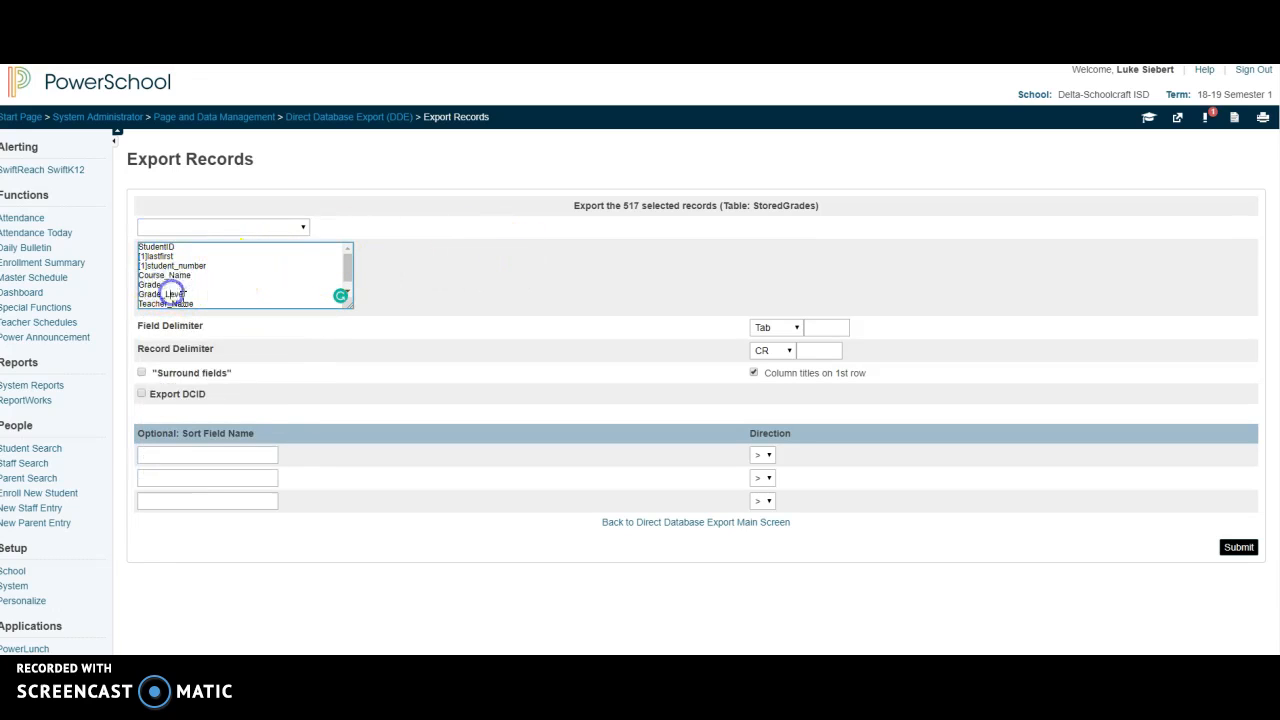
pyautogui.click(266, 229)
pyautogui.click(403, 220)
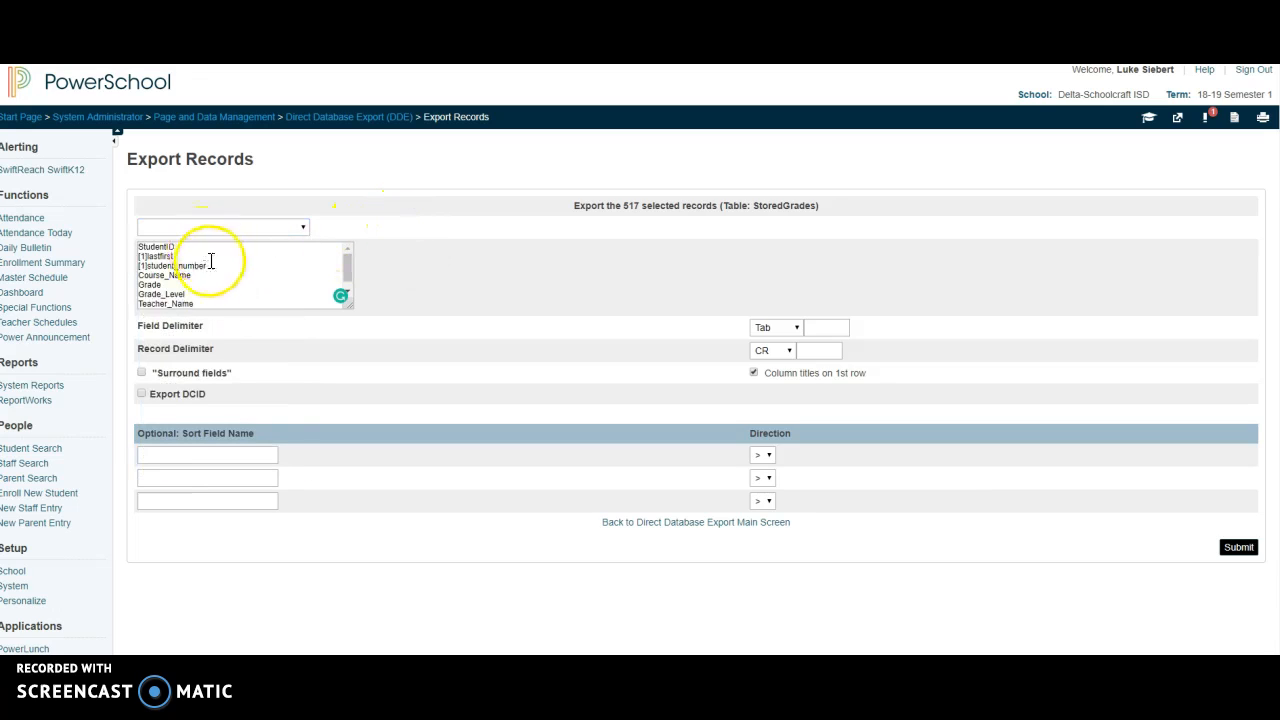
# Examine how the [1] prefix is used for the lastfirst and student_number fields in the export list.
pyautogui.moveTo(209, 267); pyautogui.dragTo(190, 267)
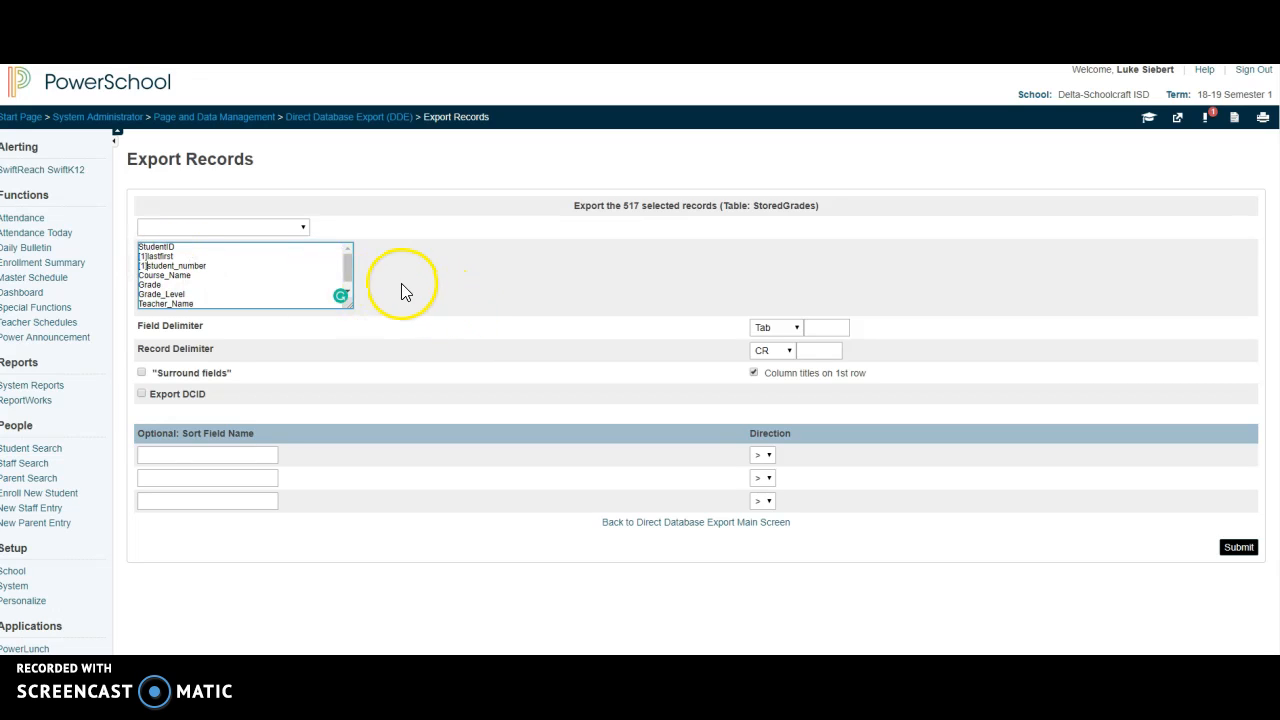
pyautogui.doubleClick(152, 257)
pyautogui.click(267, 227)
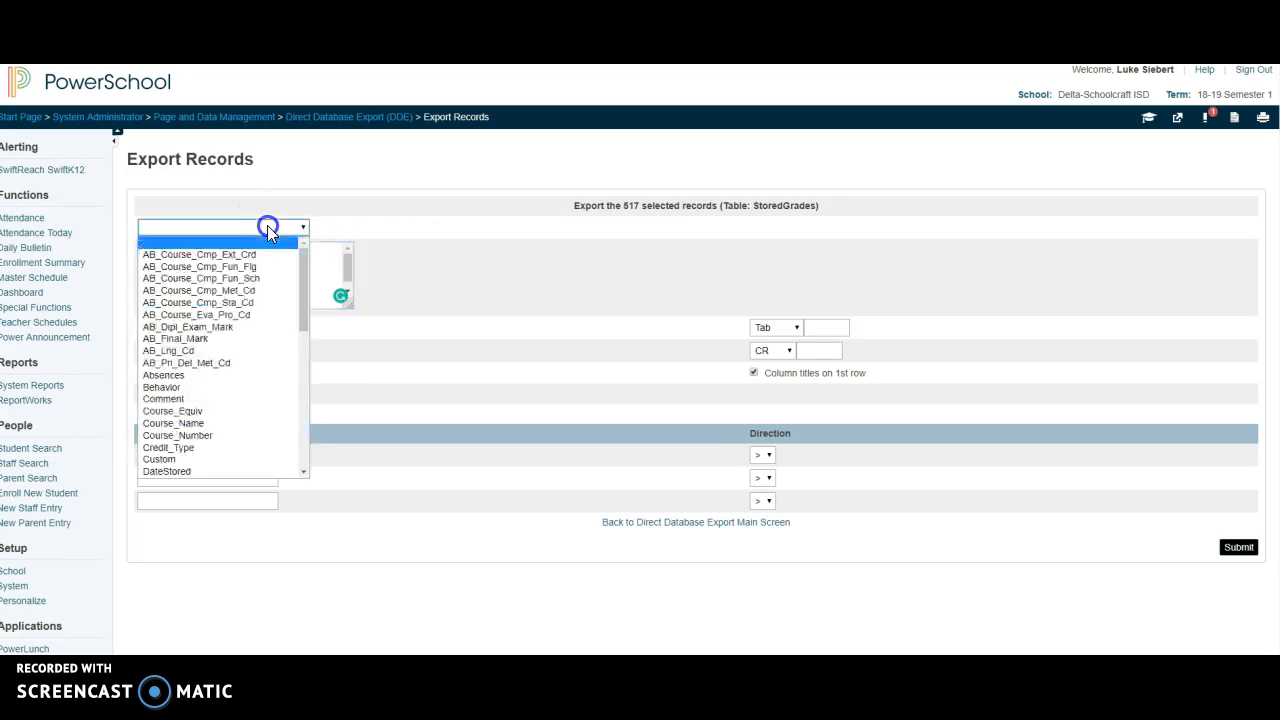
pyautogui.click(474, 270)
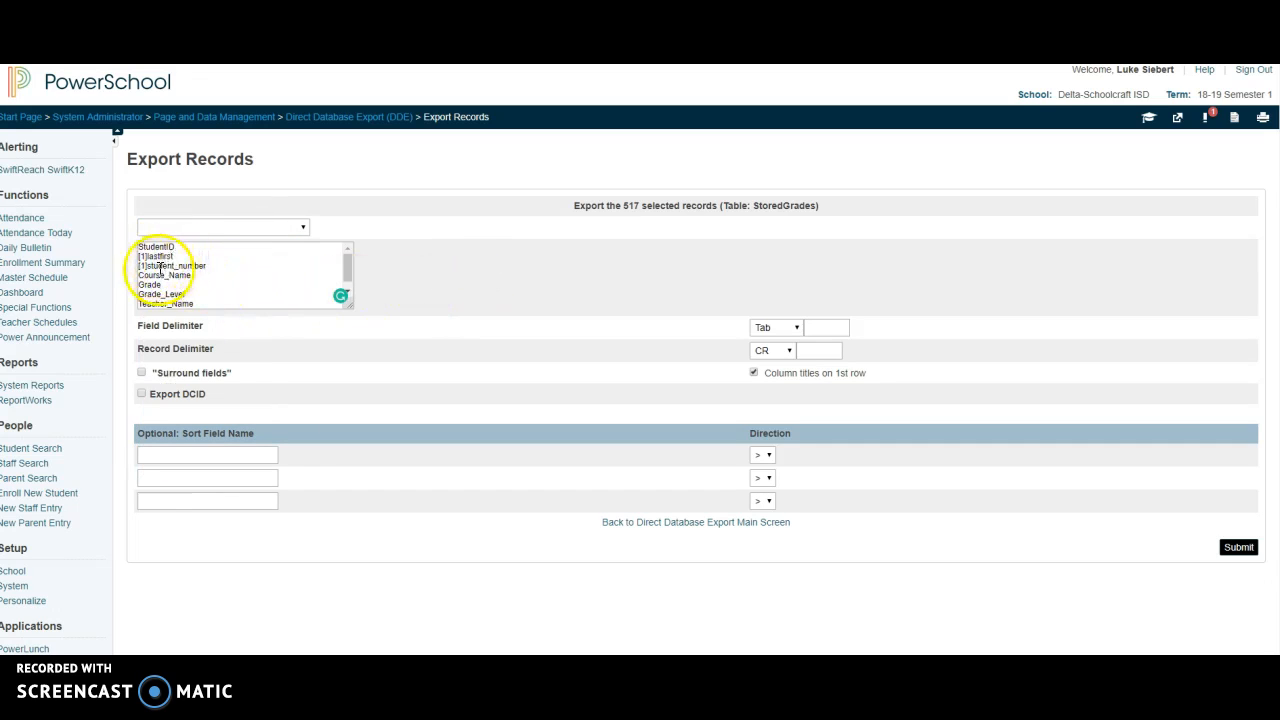
pyautogui.moveTo(148, 259); pyautogui.dragTo(165, 266)
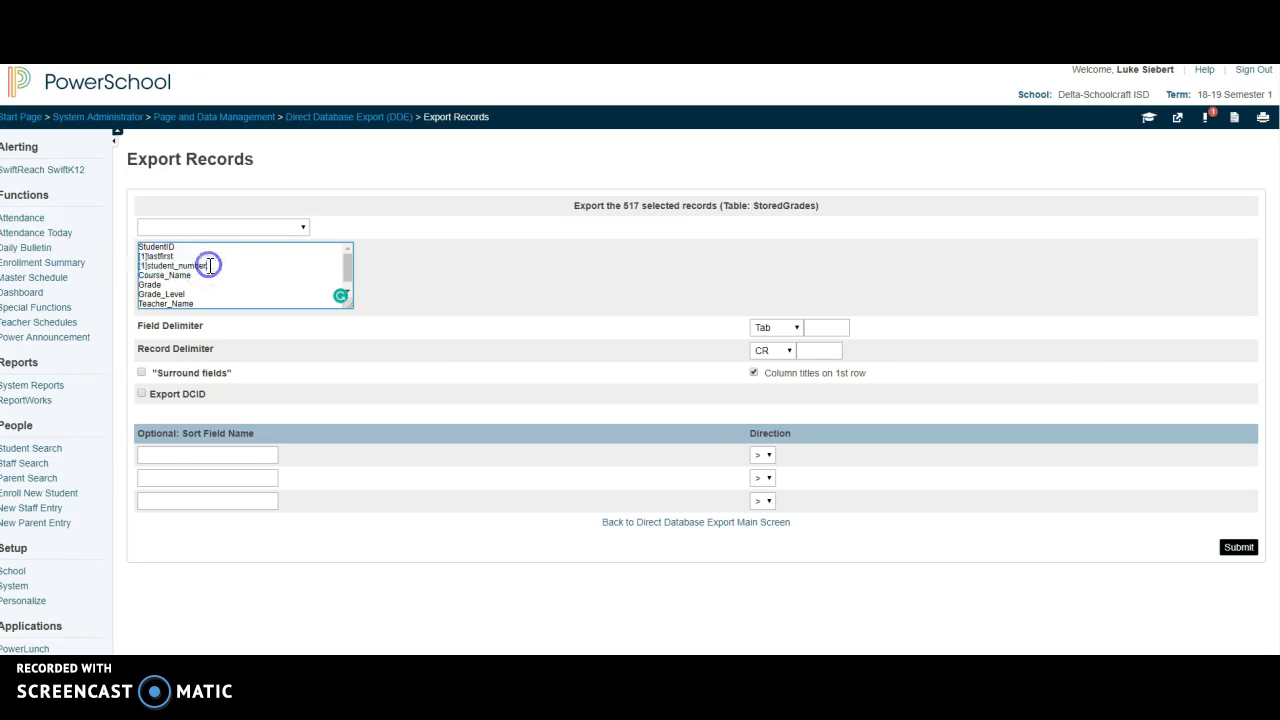
pyautogui.moveTo(175, 267); pyautogui.dragTo(152, 262)
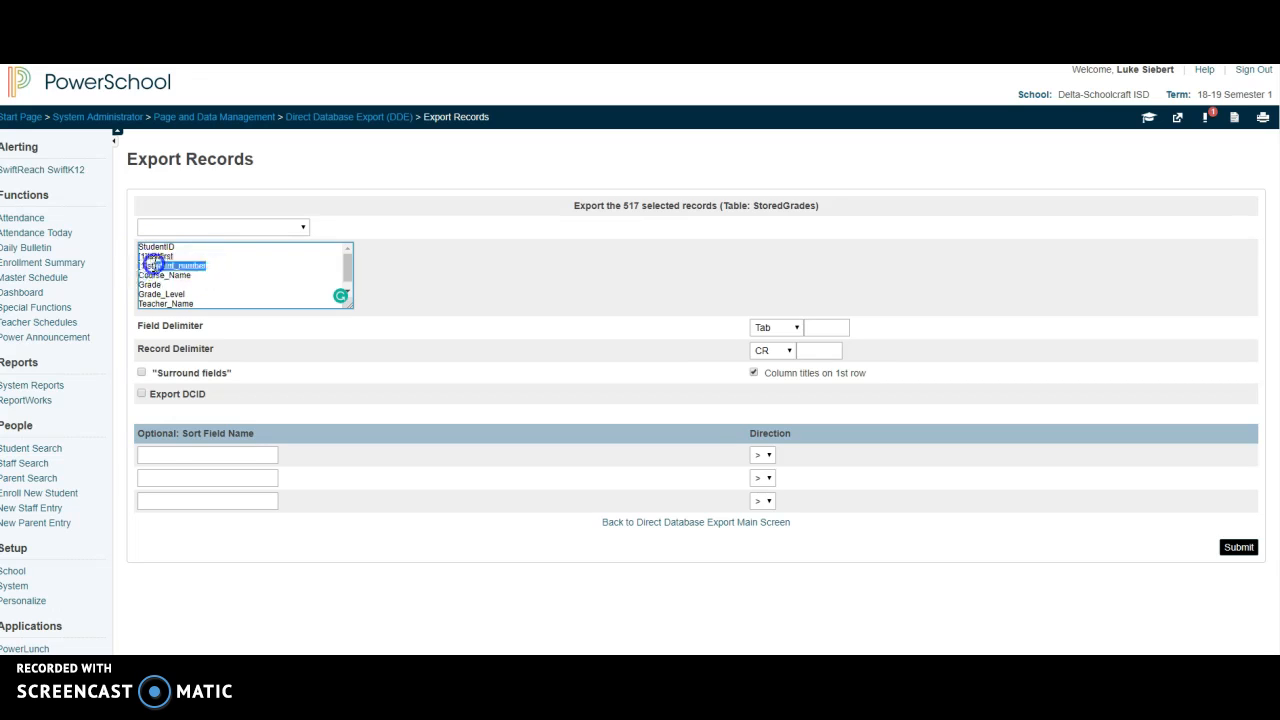
pyautogui.click(212, 266)
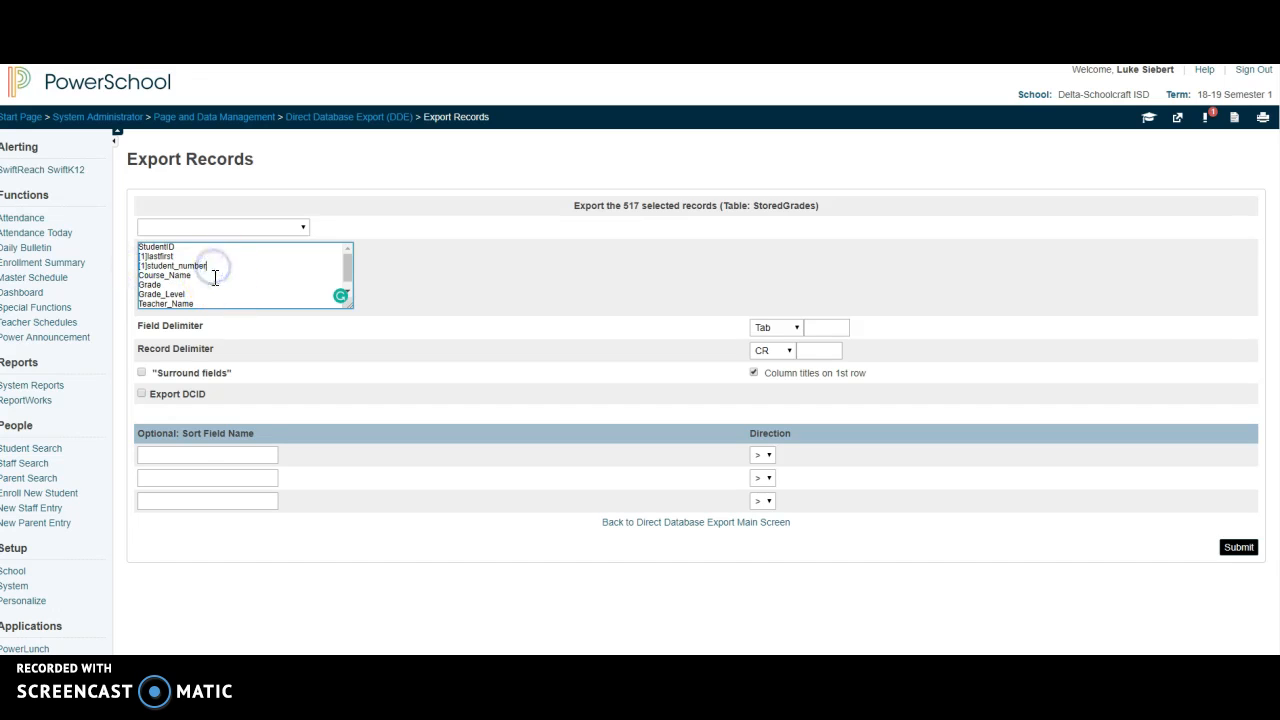
# Compare the selectable StoredGrades fields with the full export list from StudentID to Teacher_Name.
pyautogui.click(301, 226)
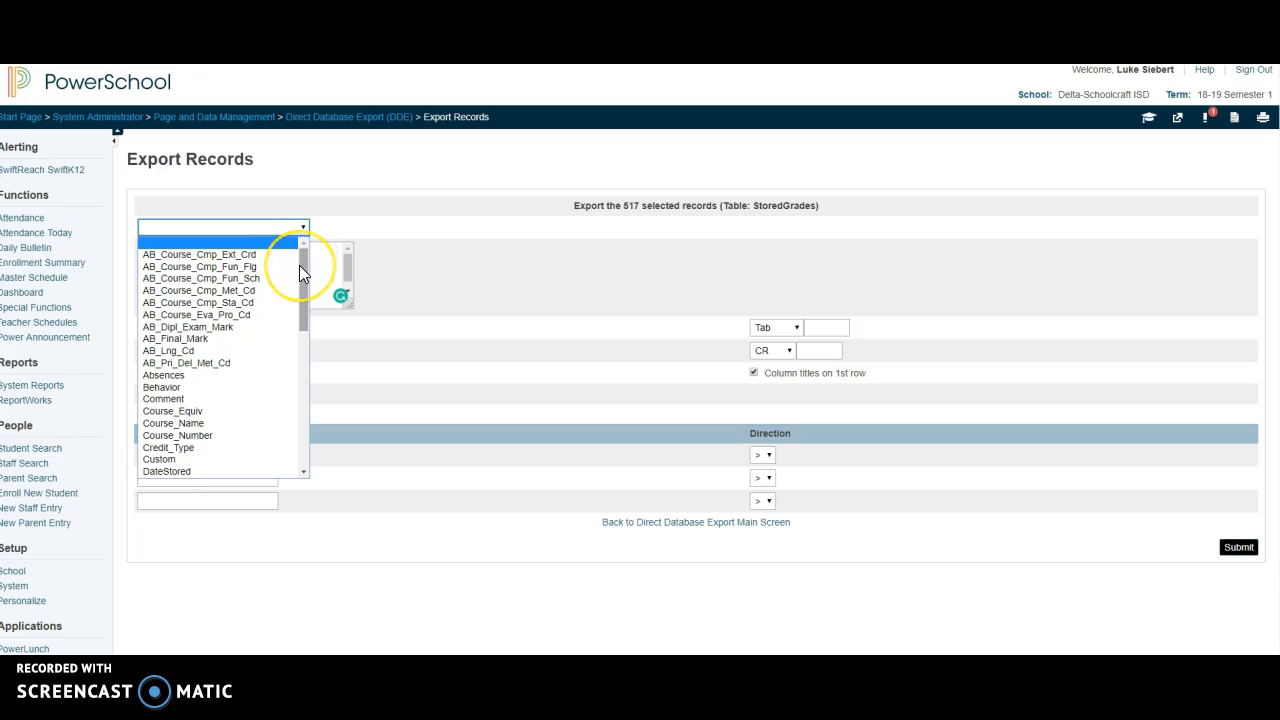
pyautogui.moveTo(299, 265); pyautogui.dragTo(299, 271)
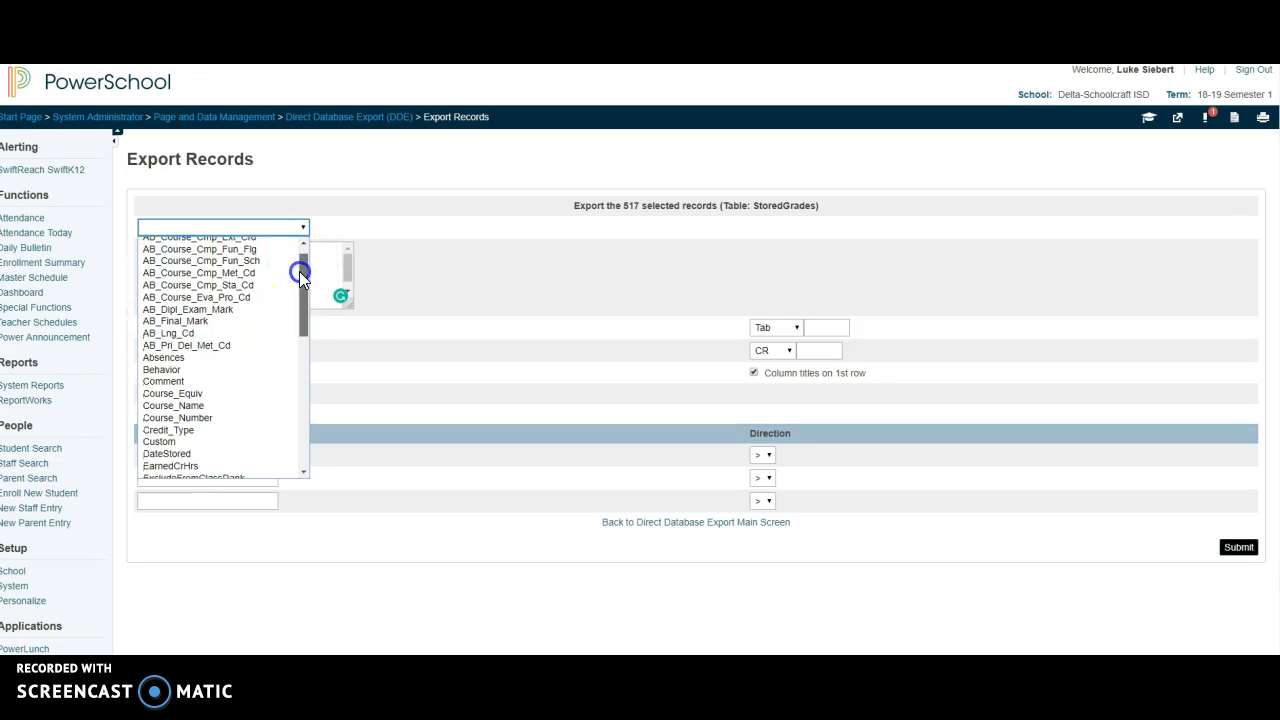
pyautogui.click(421, 375)
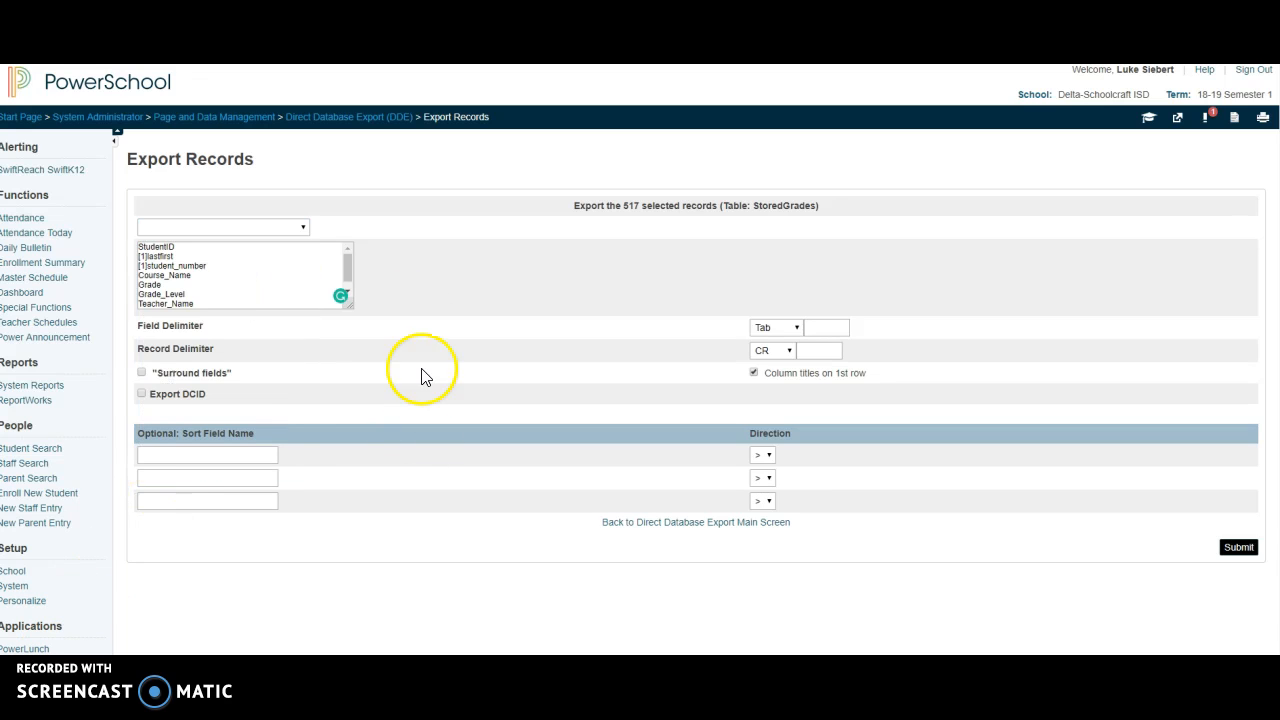
pyautogui.click(222, 228)
pyautogui.moveTo(414, 272); pyautogui.dragTo(288, 276)
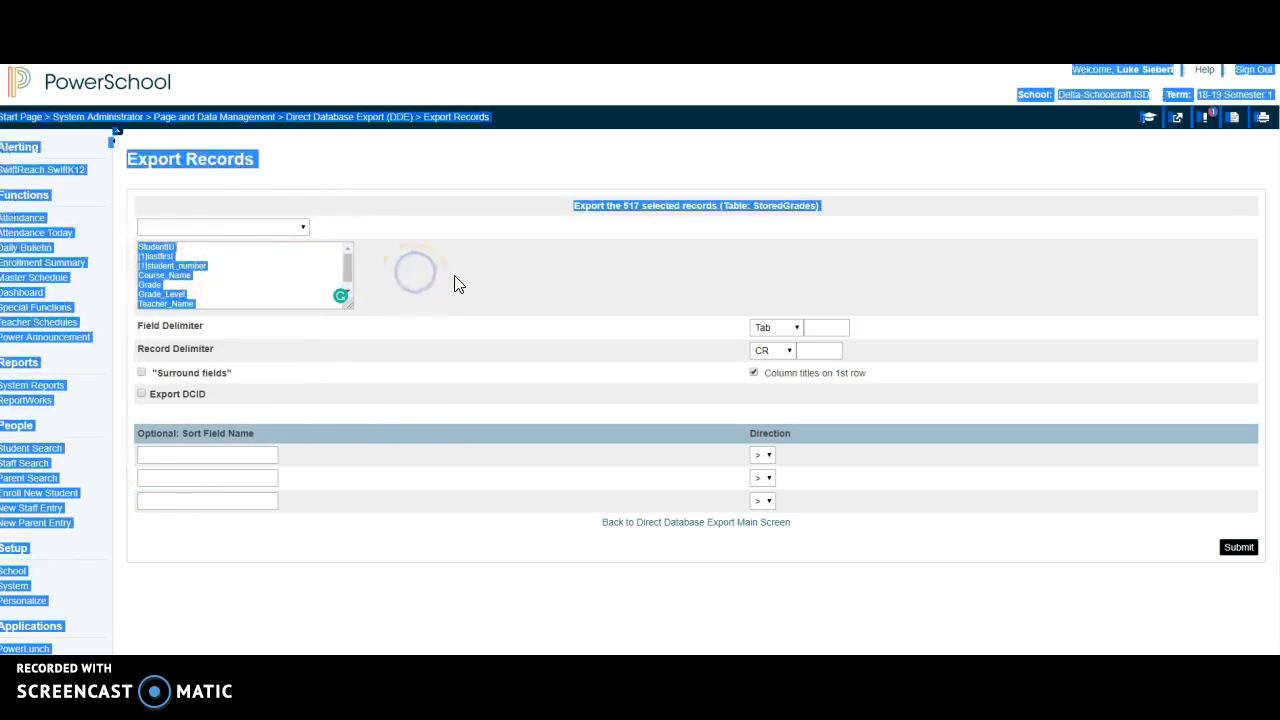
pyautogui.click(243, 271)
pyautogui.moveTo(155, 247); pyautogui.dragTo(191, 297)
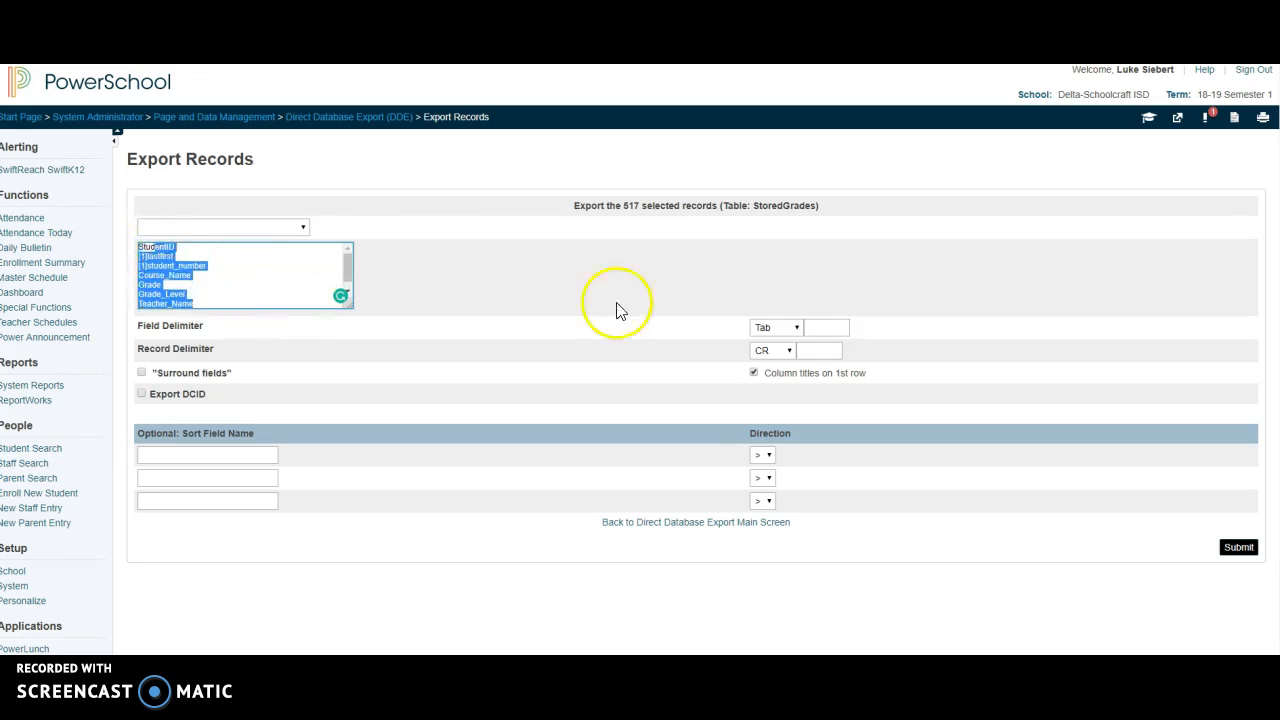
pyautogui.click(730, 282)
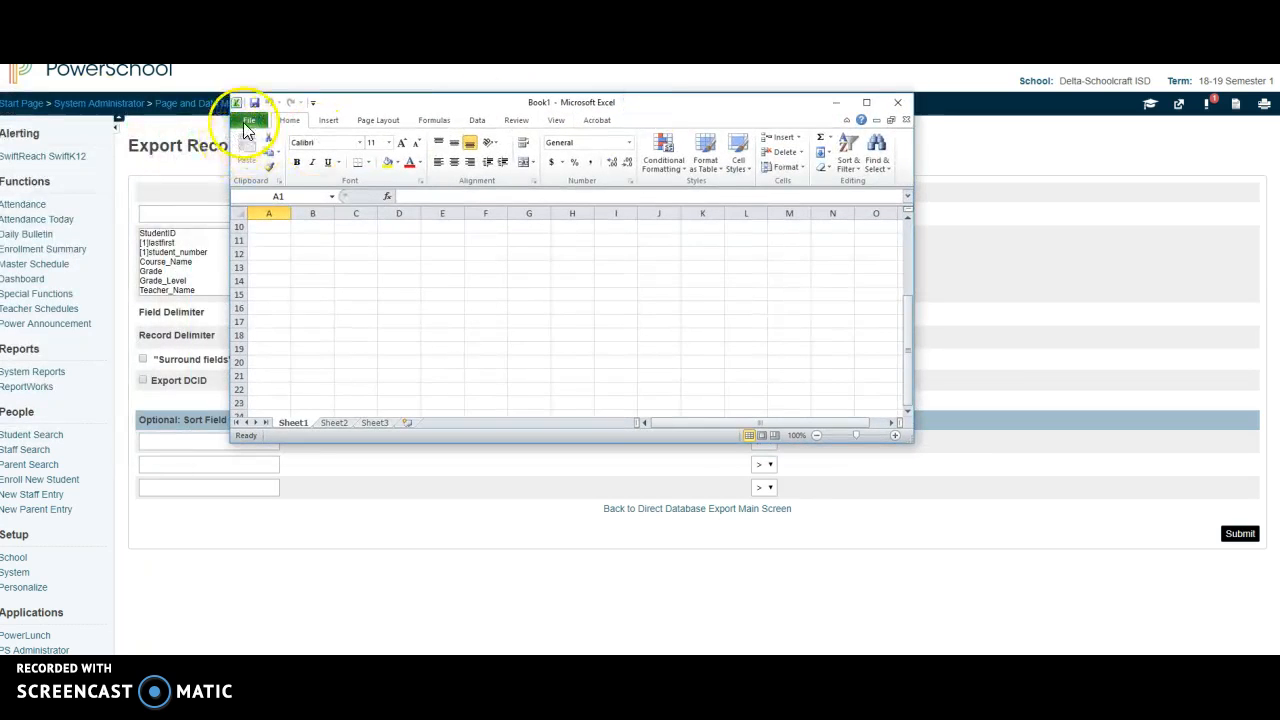
# In Excel, browse to the Downloads folder for a file to open and show all file types.
pyautogui.click(248, 120)
pyautogui.click(268, 198)
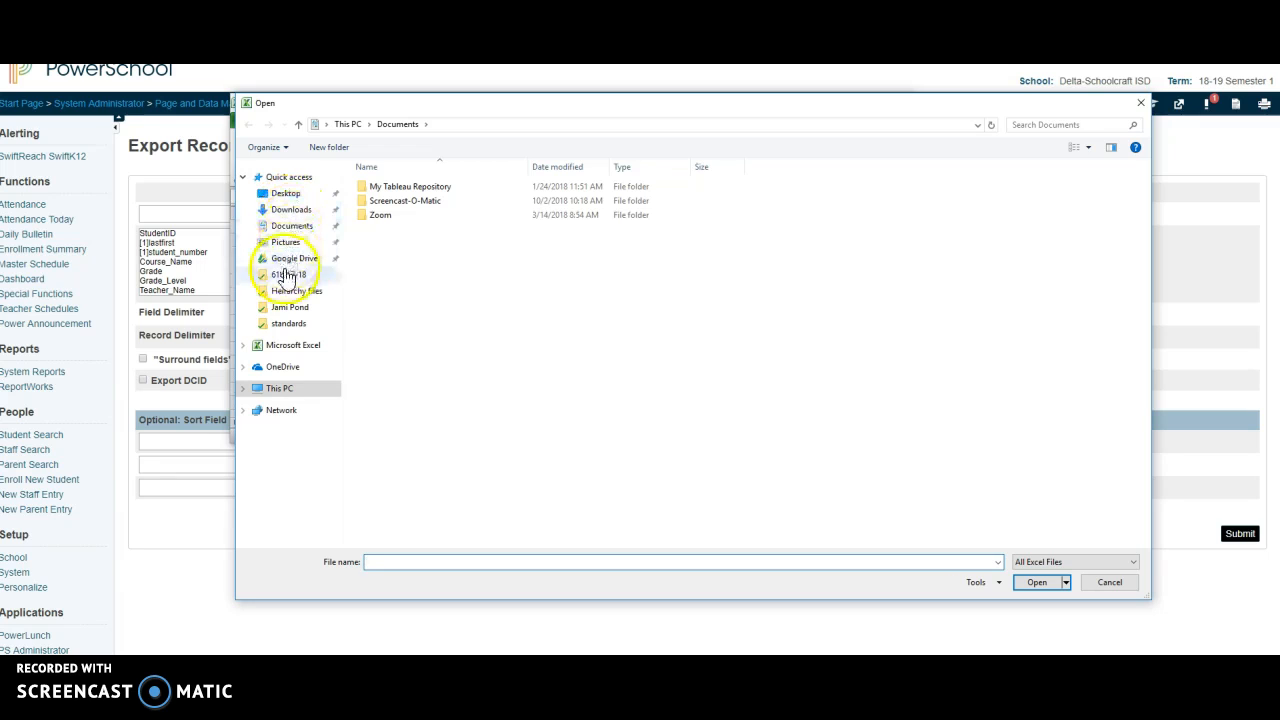
pyautogui.click(293, 212)
pyautogui.click(572, 166)
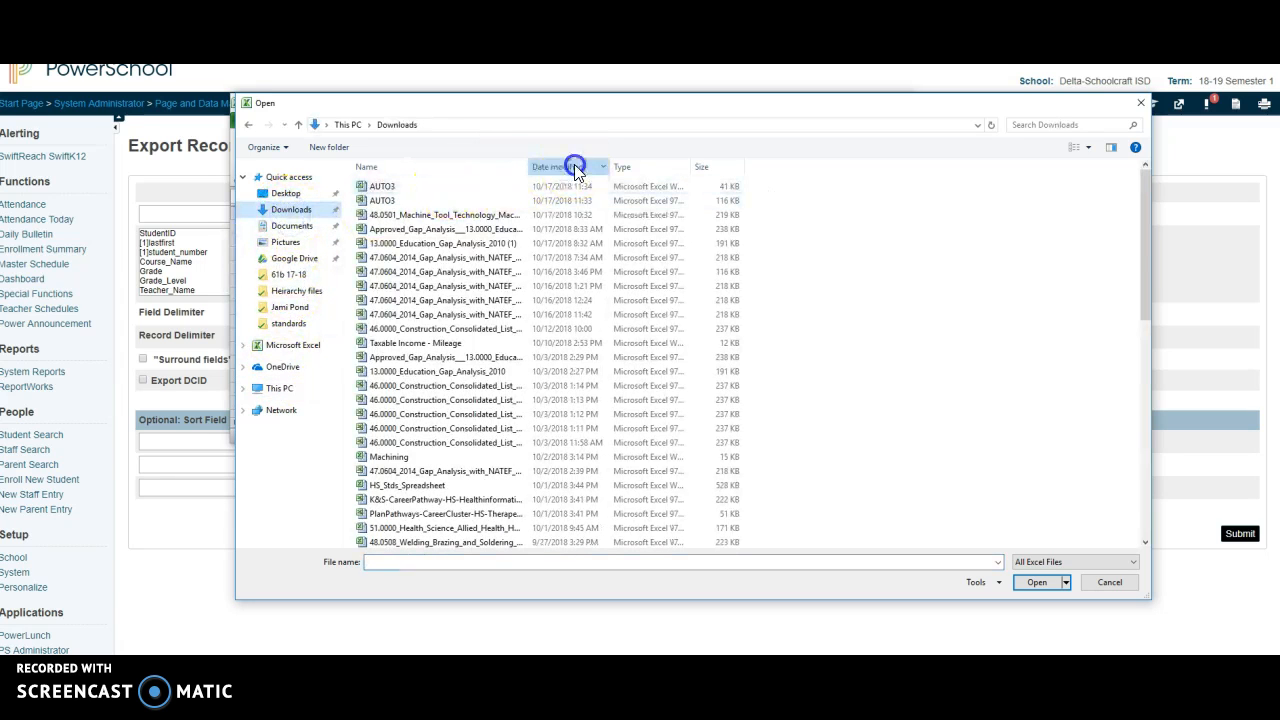
pyautogui.click(1115, 559)
pyautogui.click(1032, 347)
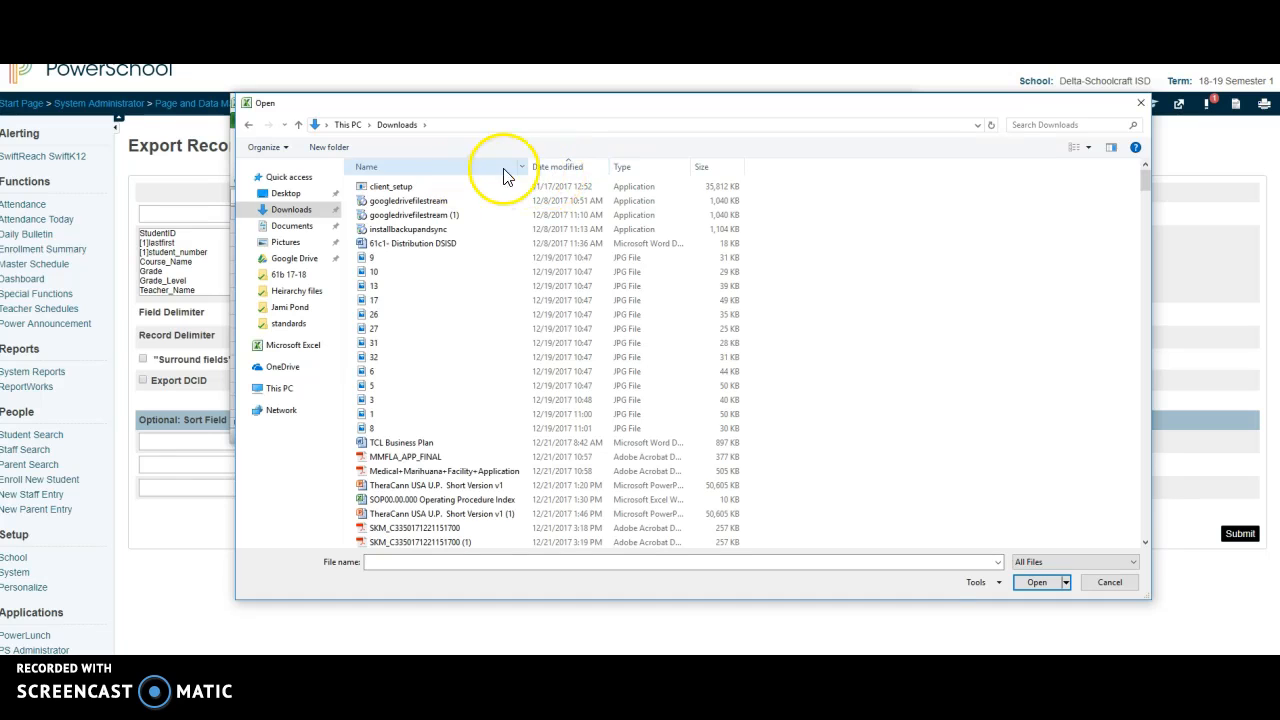
# Sort the downloads by newest date, import StoredGrades.export (2).text with the default delimited settings, and maximize the workbook window.
pyautogui.click(563, 166)
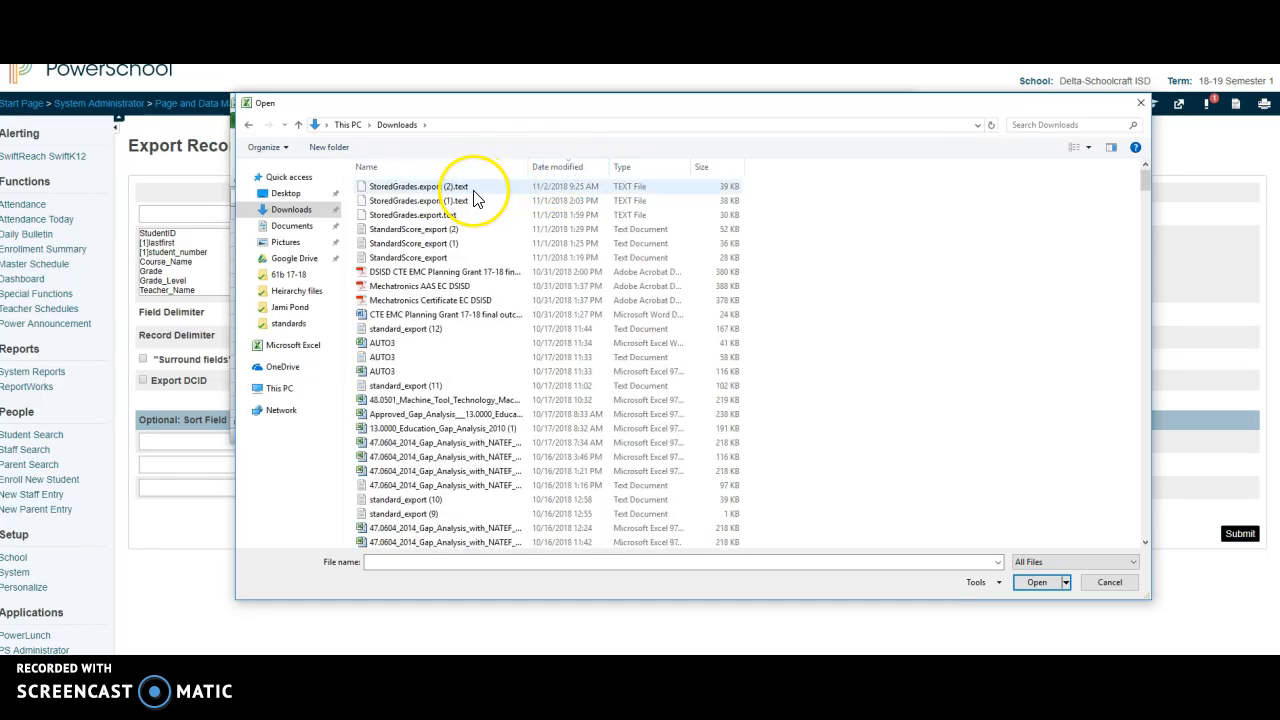
pyautogui.click(474, 190)
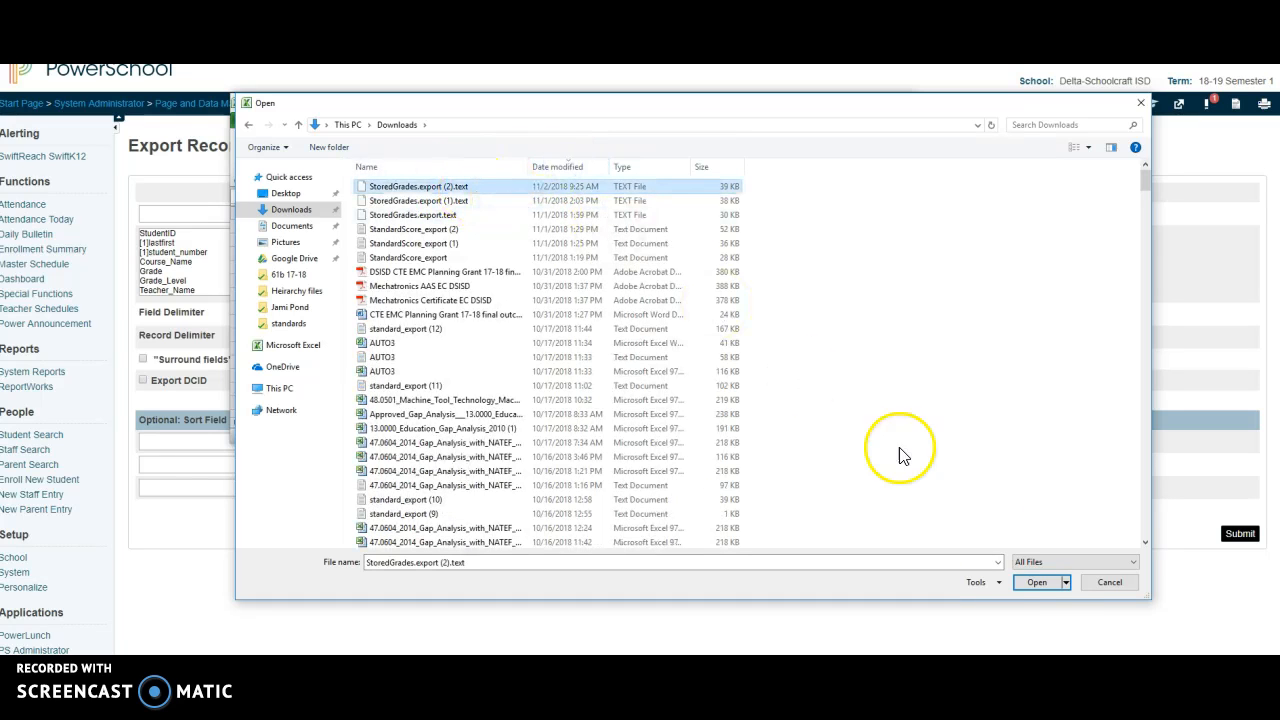
pyautogui.click(1038, 584)
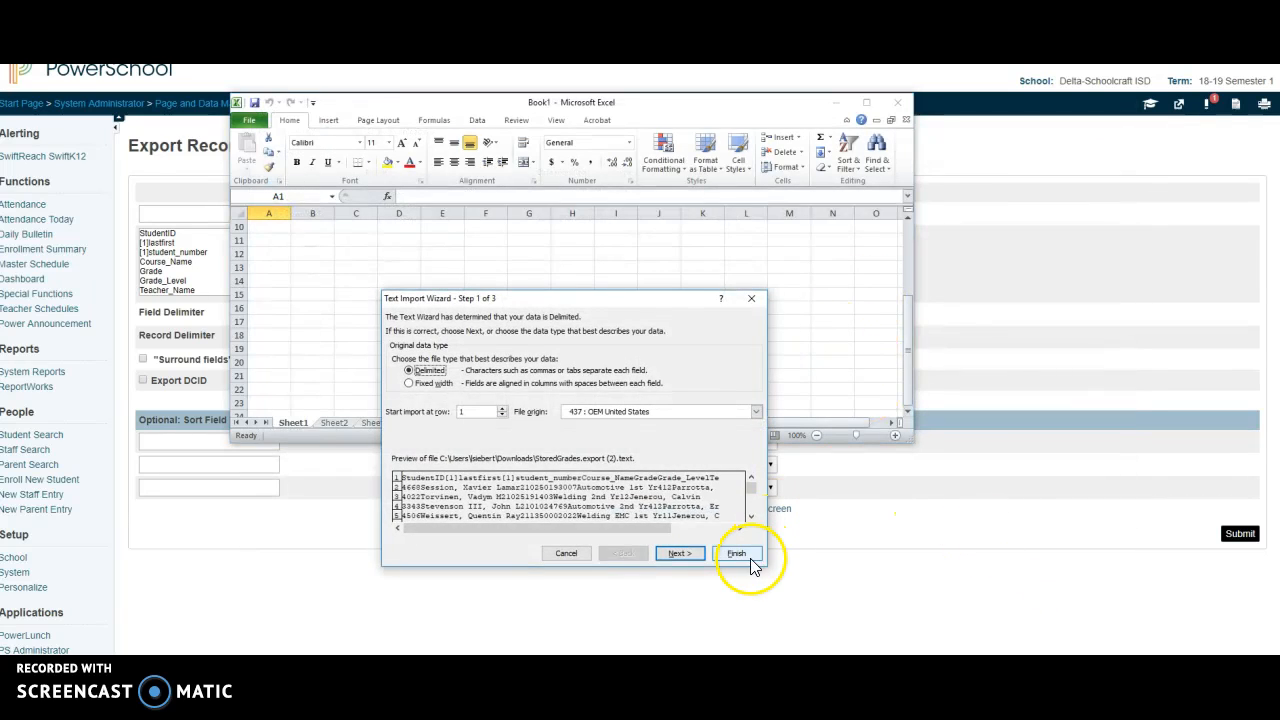
pyautogui.click(746, 554)
pyautogui.click(866, 102)
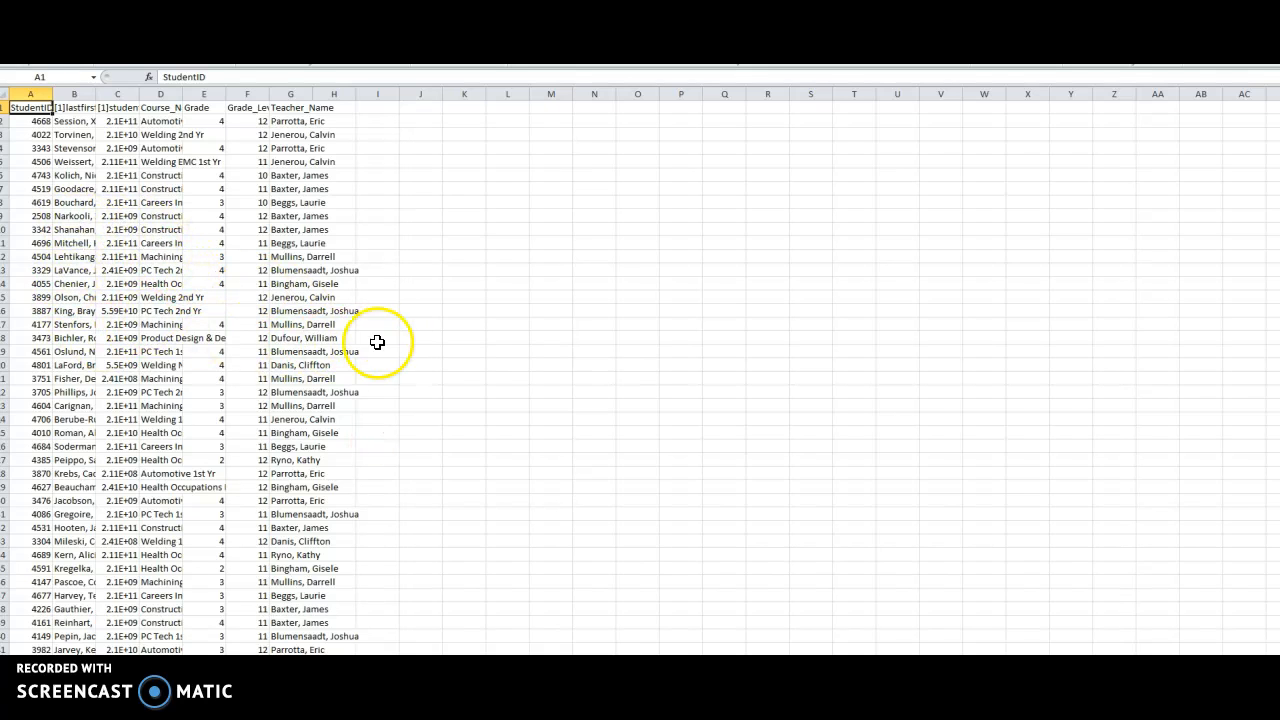
# Look through the imported grade records and widen the StudentID, [1]lastfirst and [1]student_number columns.
pyautogui.scroll(-7, 366, 345)
pyautogui.scroll(7, 86, 170)
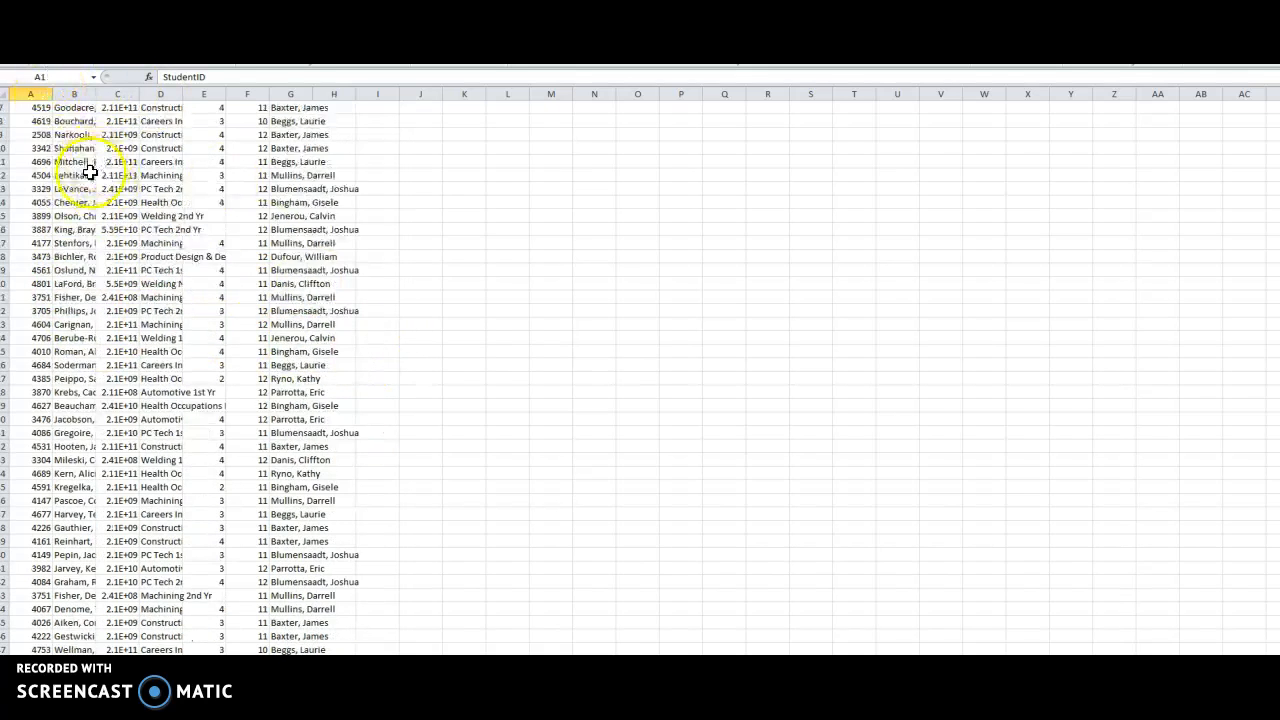
pyautogui.moveTo(58, 90); pyautogui.dragTo(412, 94)
# Format the [1]student_number column as Number with no decimal places.
pyautogui.click(382, 95)
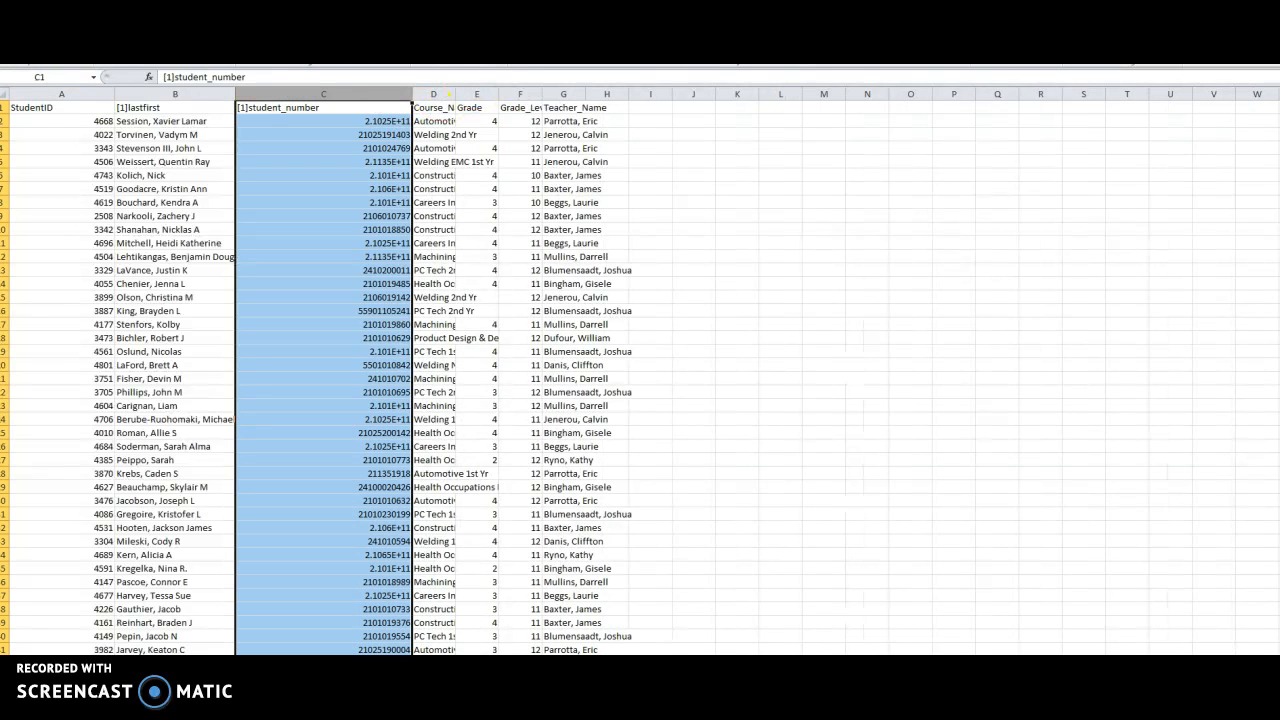
pyautogui.click(490, 26)
pyautogui.click(477, 77)
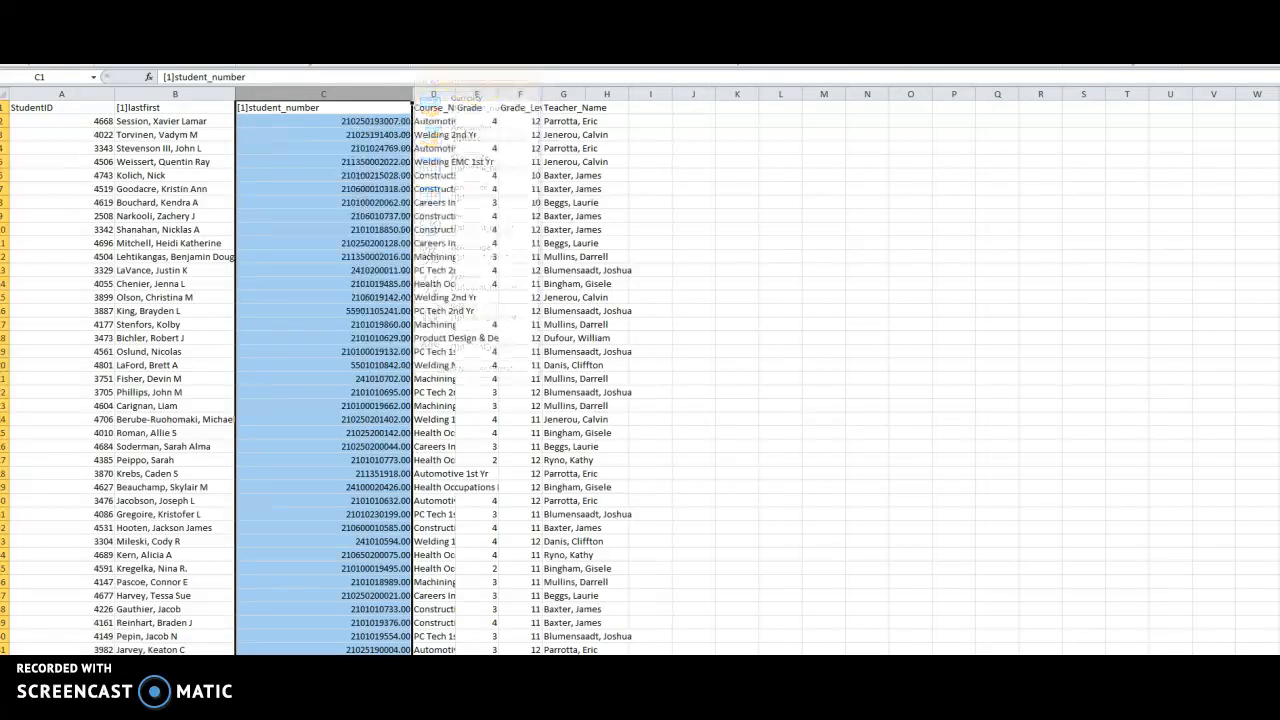
pyautogui.click(469, 38)
pyautogui.click(485, 38)
pyautogui.click(485, 38)
pyautogui.click(485, 38)
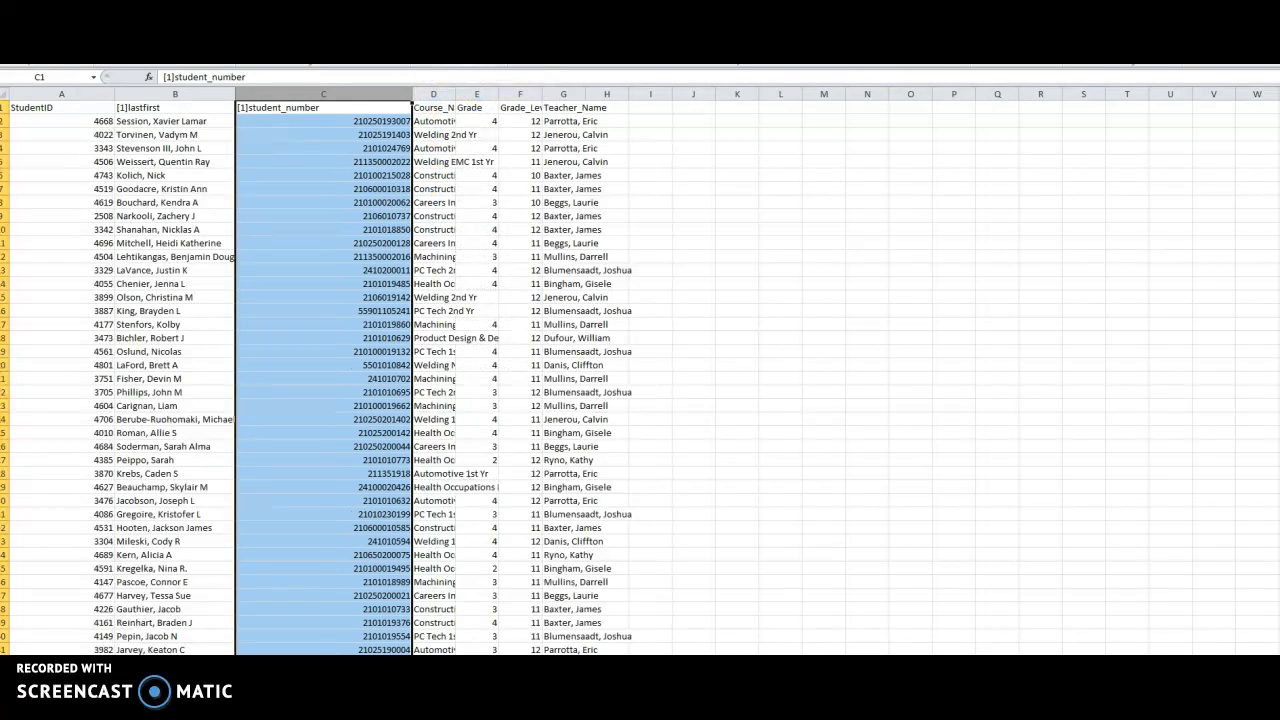
# Examine the [1]student_number values and the Course_Name, Grade, Grade_Level and Teacher_Name columns of the exported grades.
pyautogui.click(358, 122)
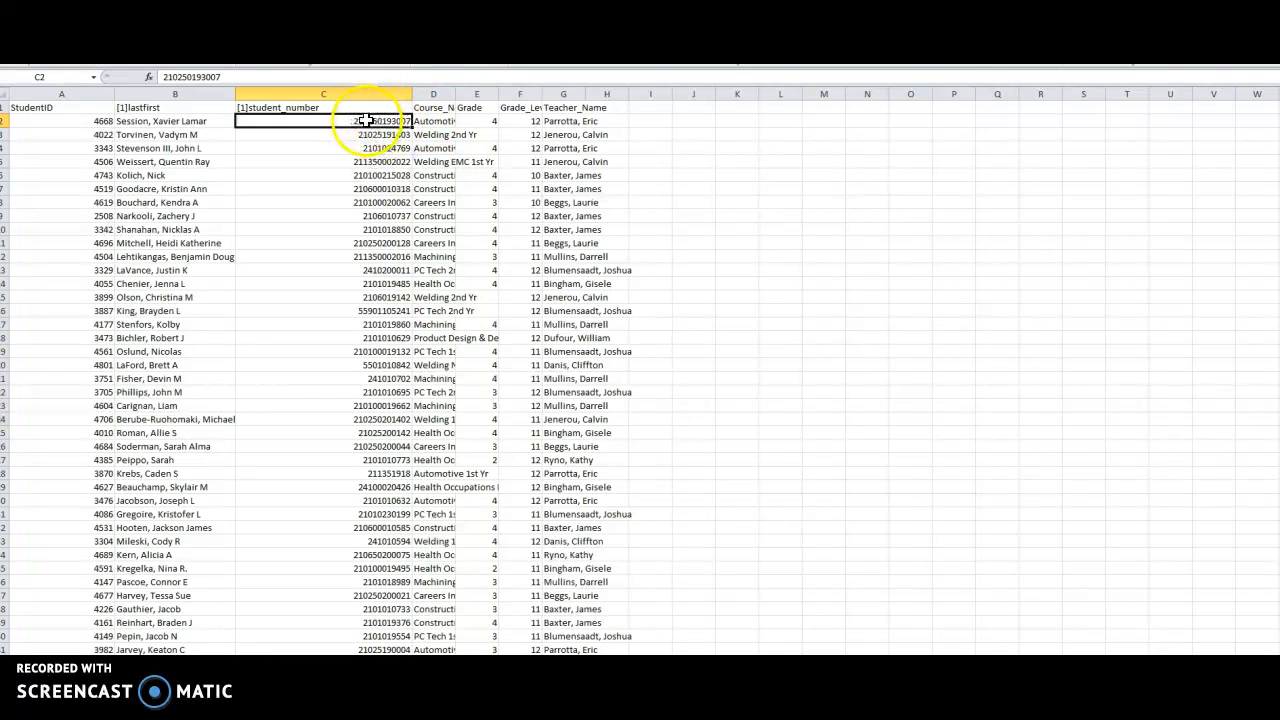
pyautogui.moveTo(380, 128); pyautogui.dragTo(385, 446)
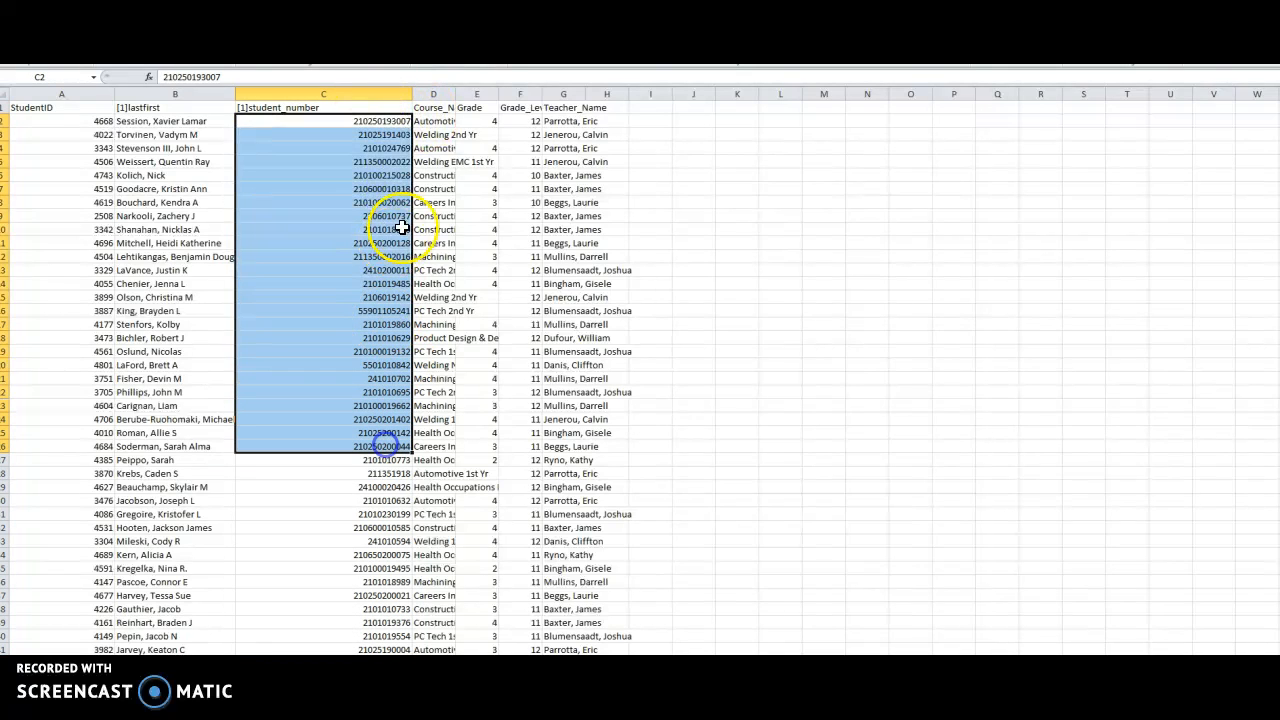
pyautogui.click(441, 180)
pyautogui.click(435, 94)
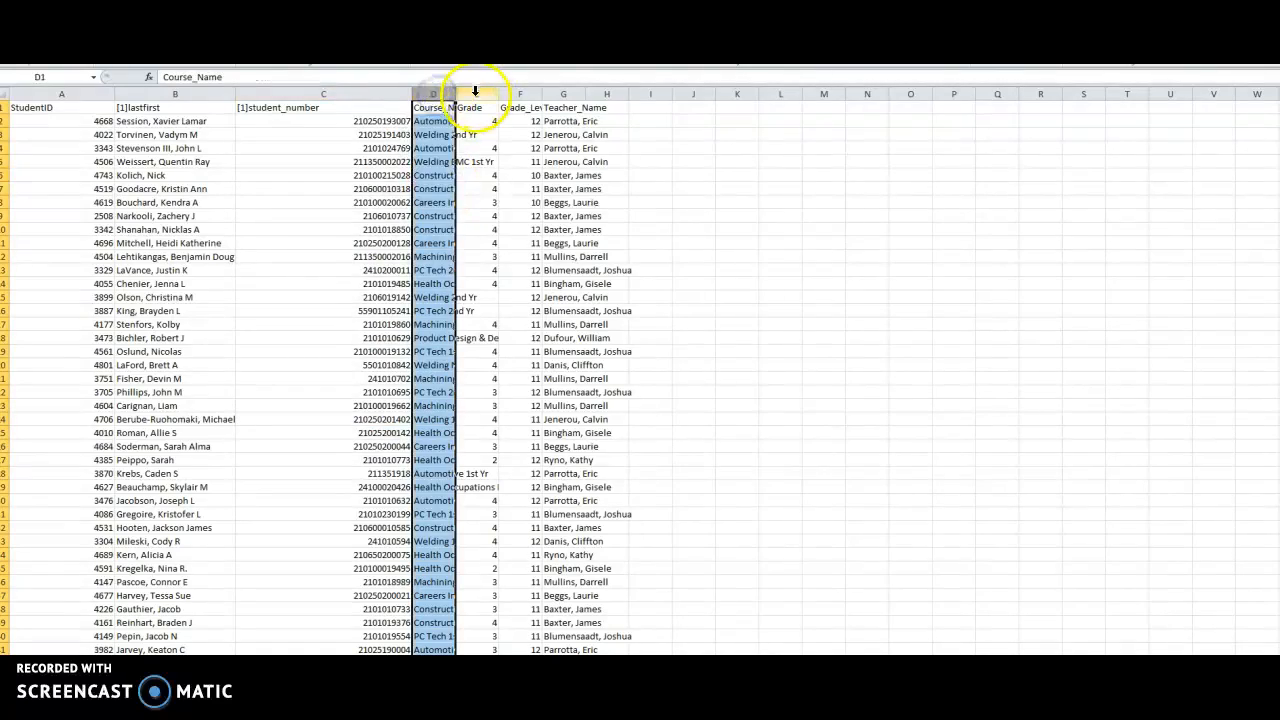
pyautogui.click(475, 93)
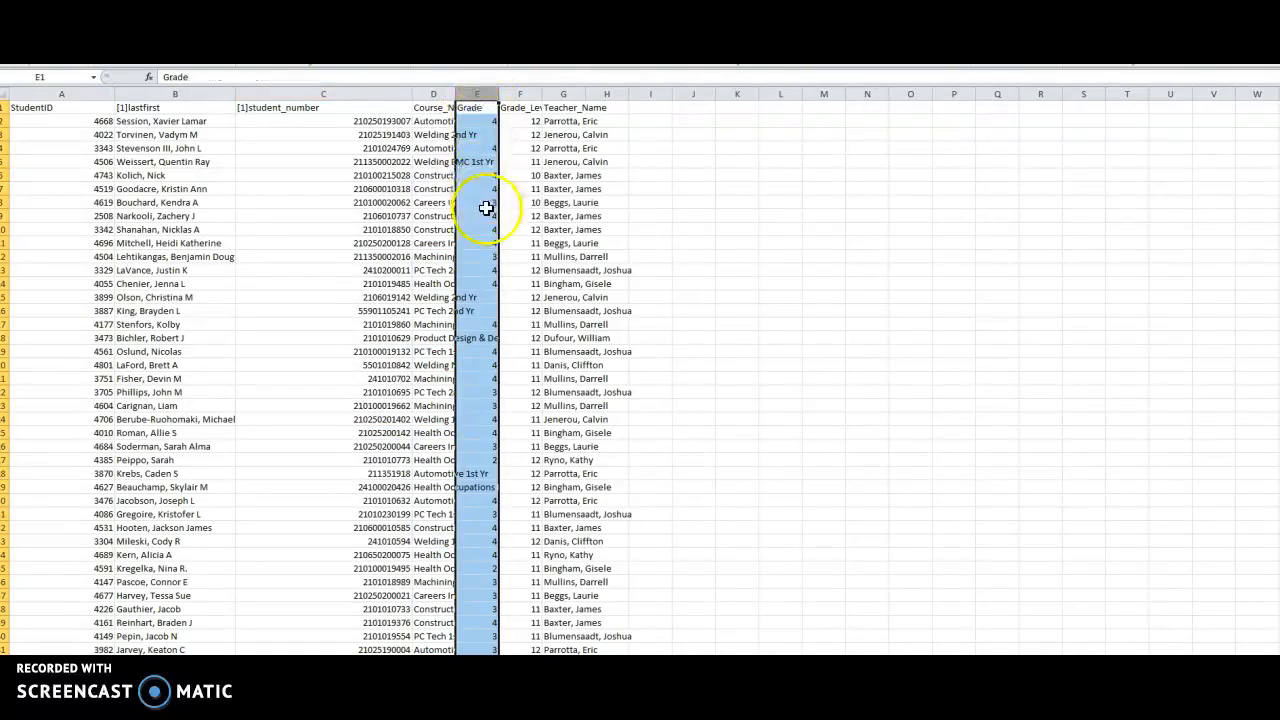
pyautogui.scroll(-3, 490, 250)
pyautogui.scroll(3, 499, 314)
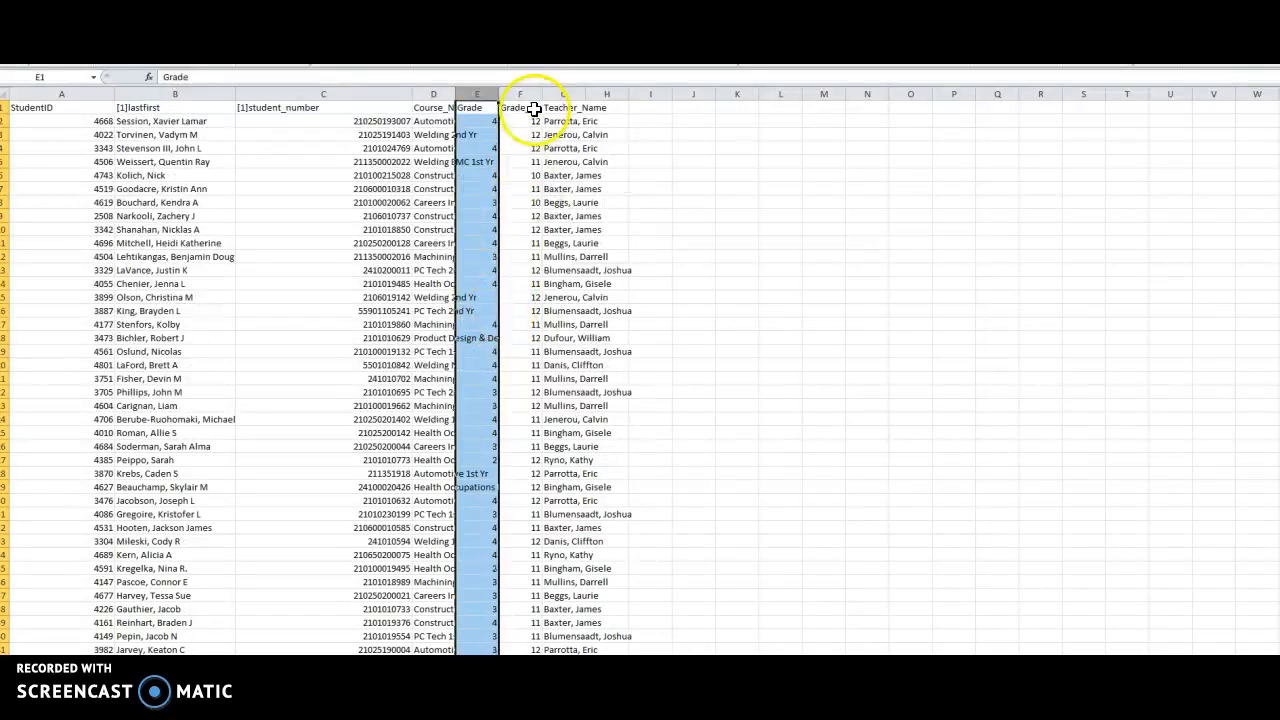
pyautogui.click(531, 92)
pyautogui.click(573, 92)
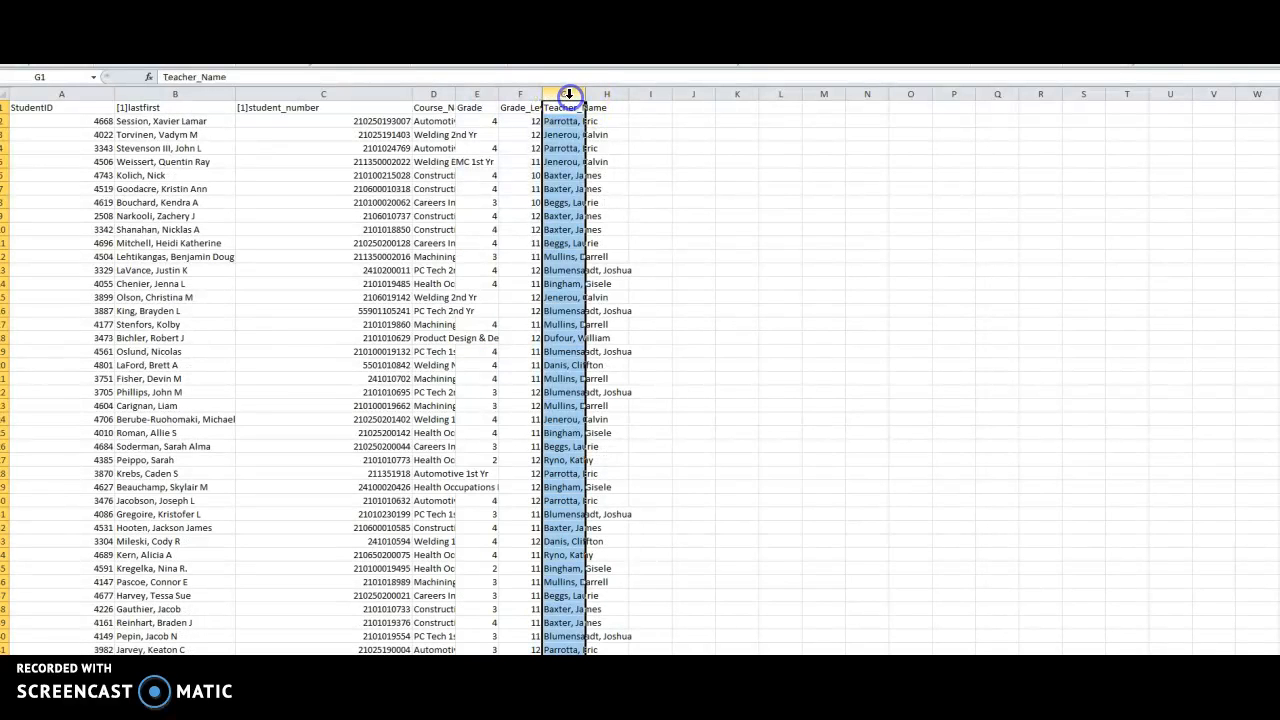
# Check which columns the whole grade sheet can be sorted by, close the Sort dialog without sorting, and maximize the workbook.
pyautogui.click(7, 98)
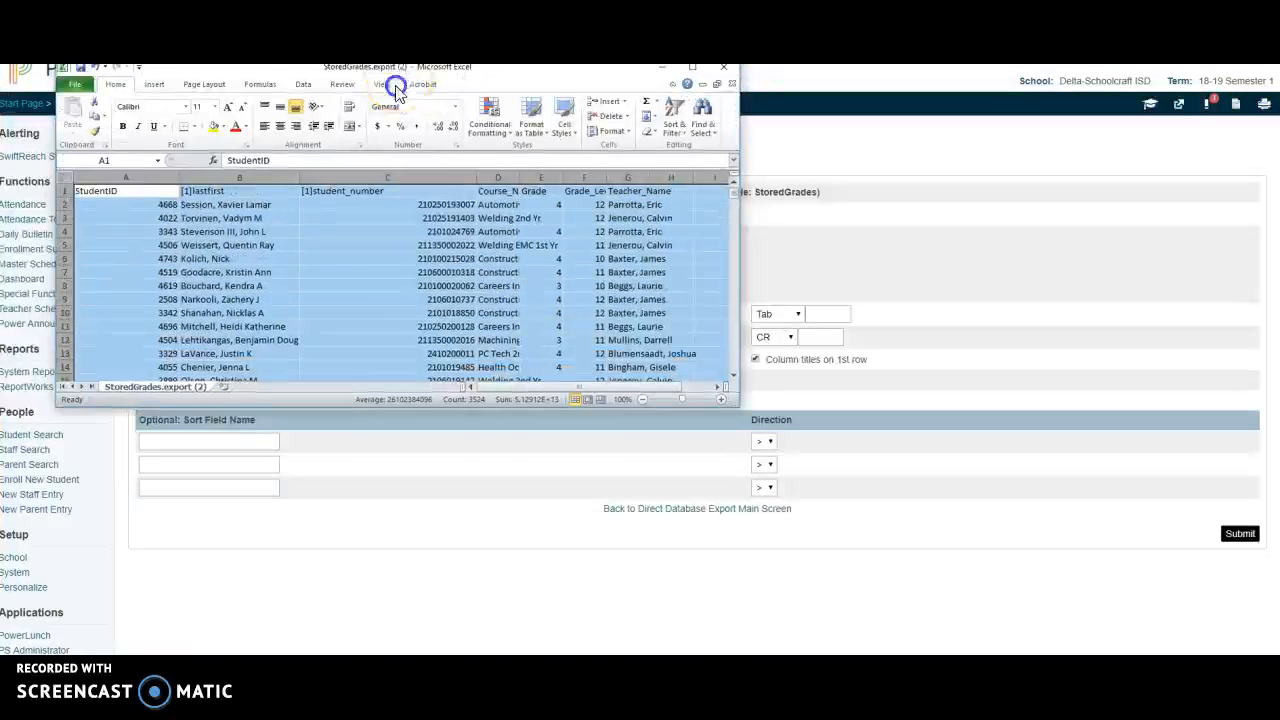
pyautogui.moveTo(391, 86); pyautogui.dragTo(394, 126)
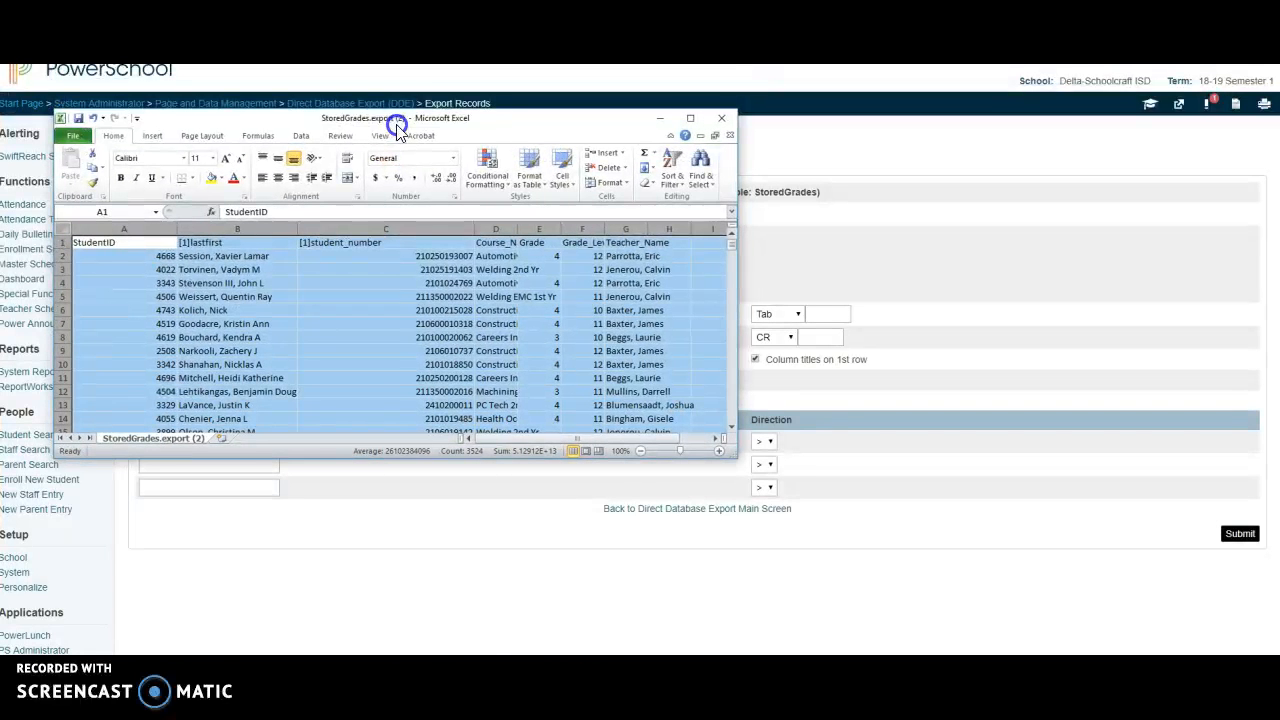
pyautogui.click(303, 136)
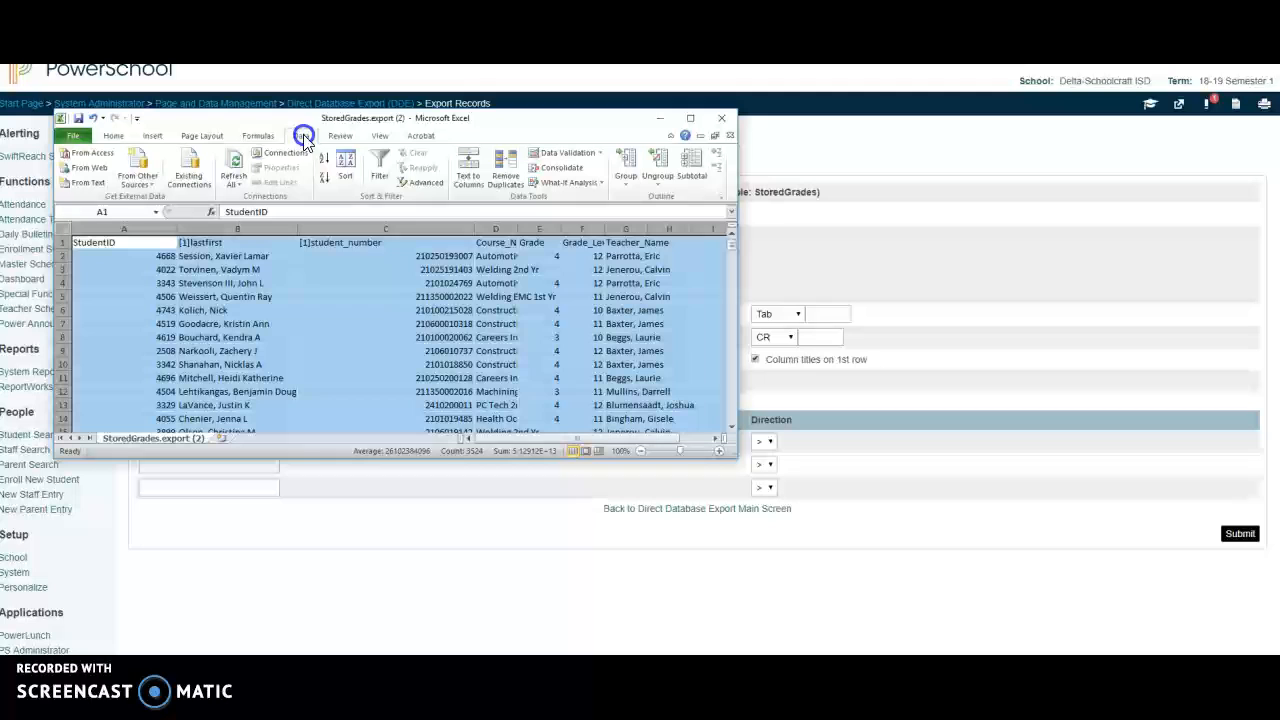
pyautogui.click(340, 170)
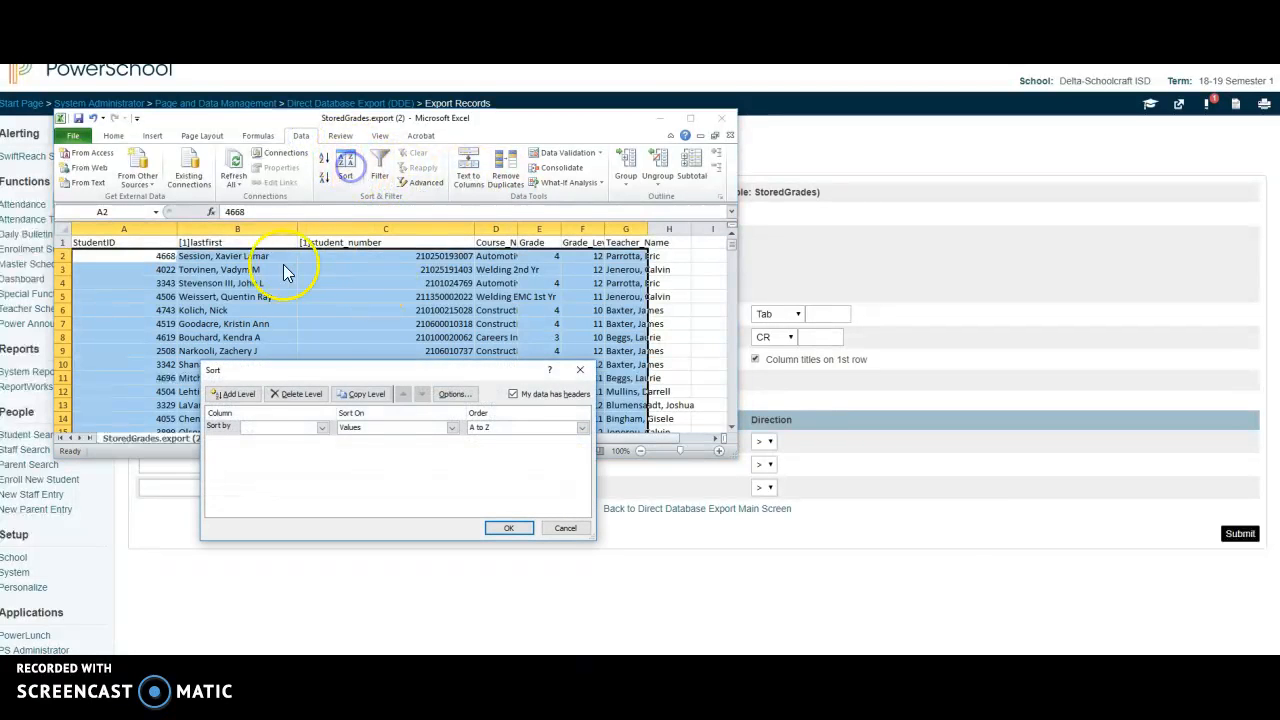
pyautogui.click(323, 428)
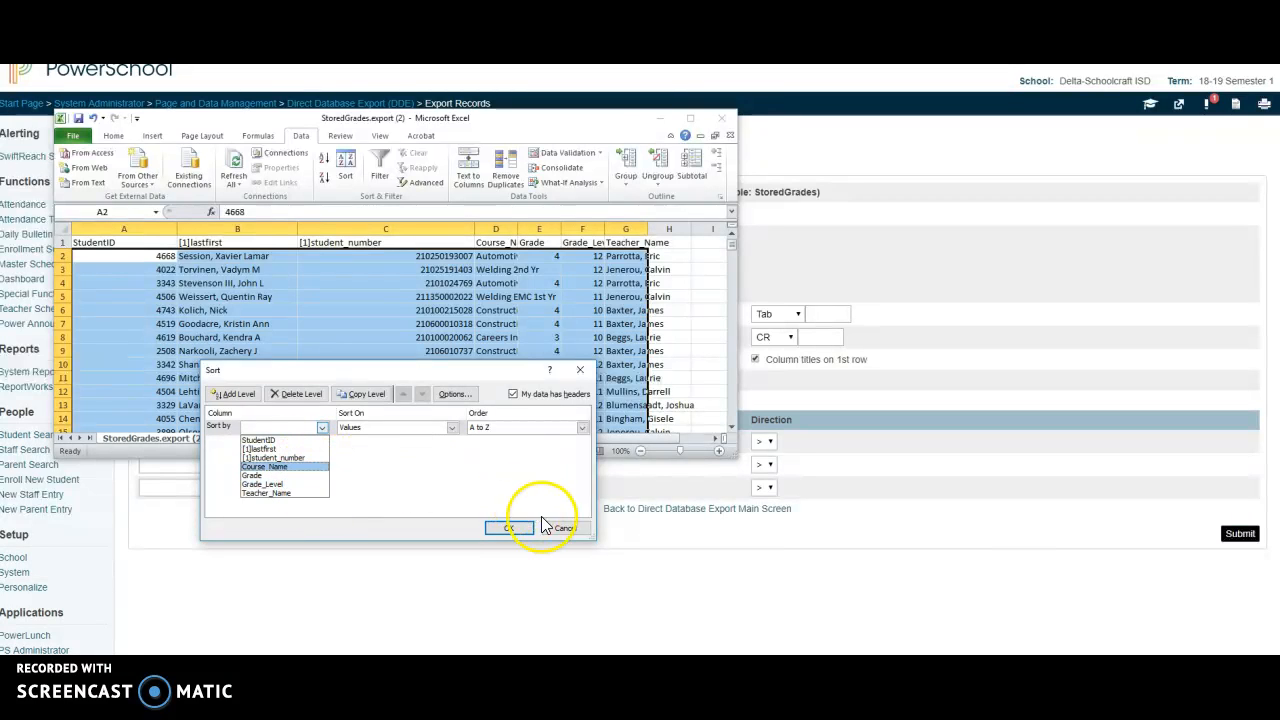
pyautogui.click(566, 530)
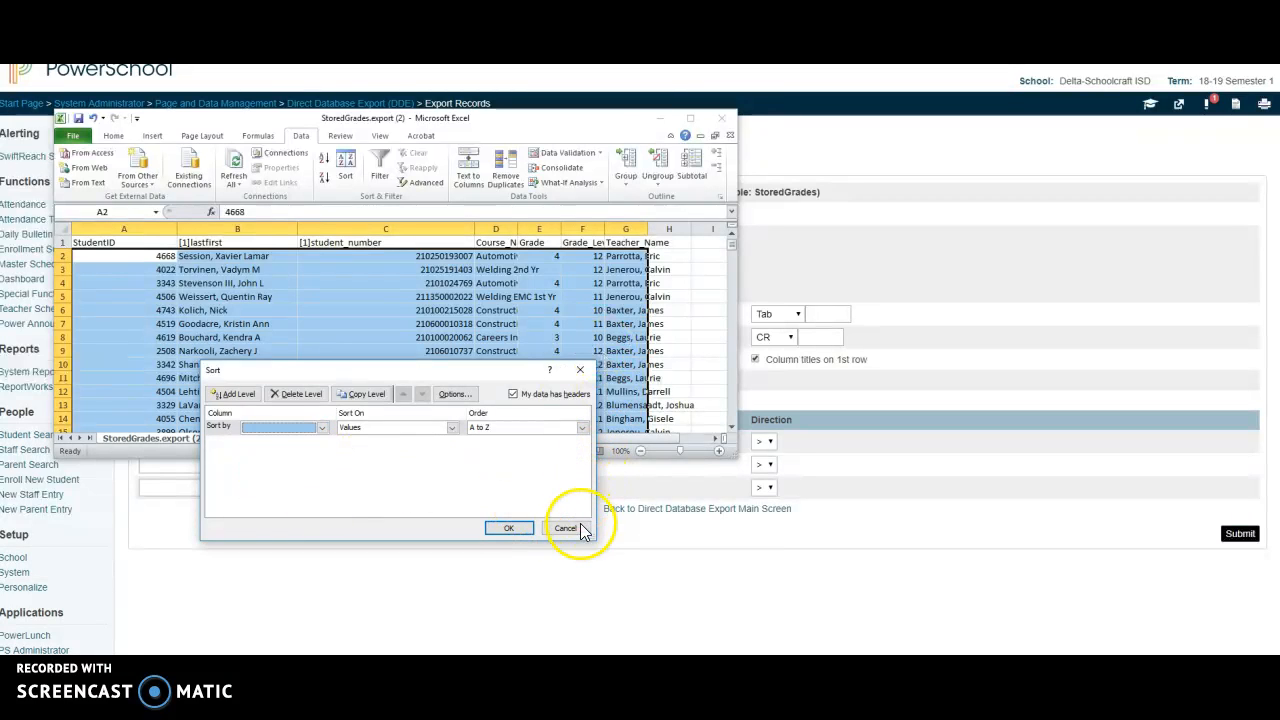
pyautogui.click(565, 528)
pyautogui.click(687, 118)
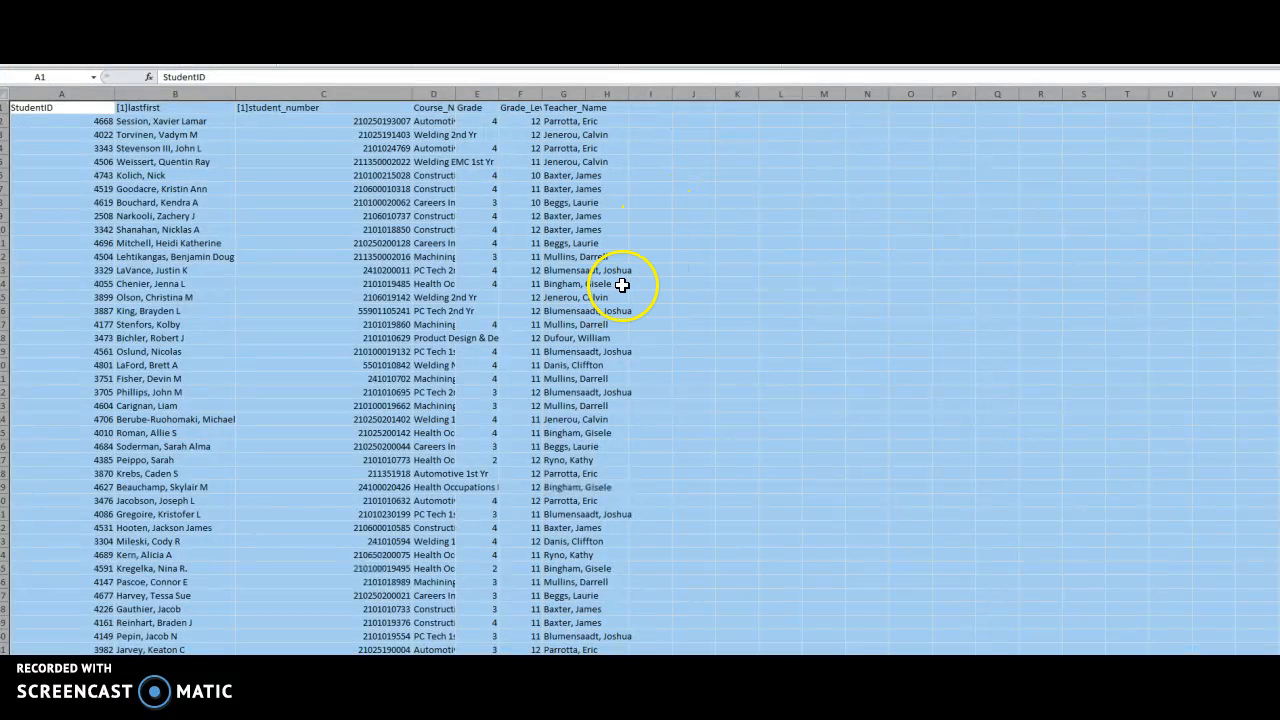